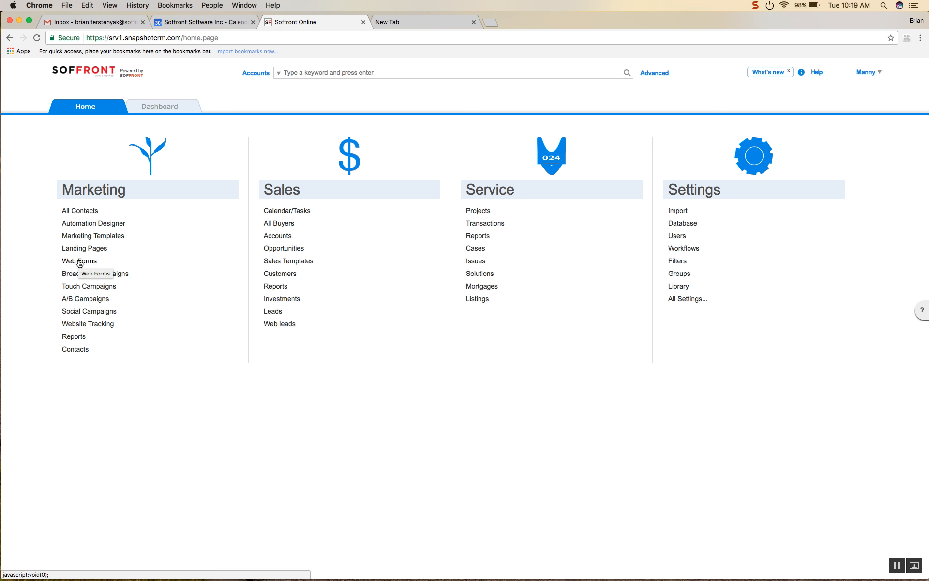
- Open the list of marketing web forms and start creating a new web form
click(79, 261)
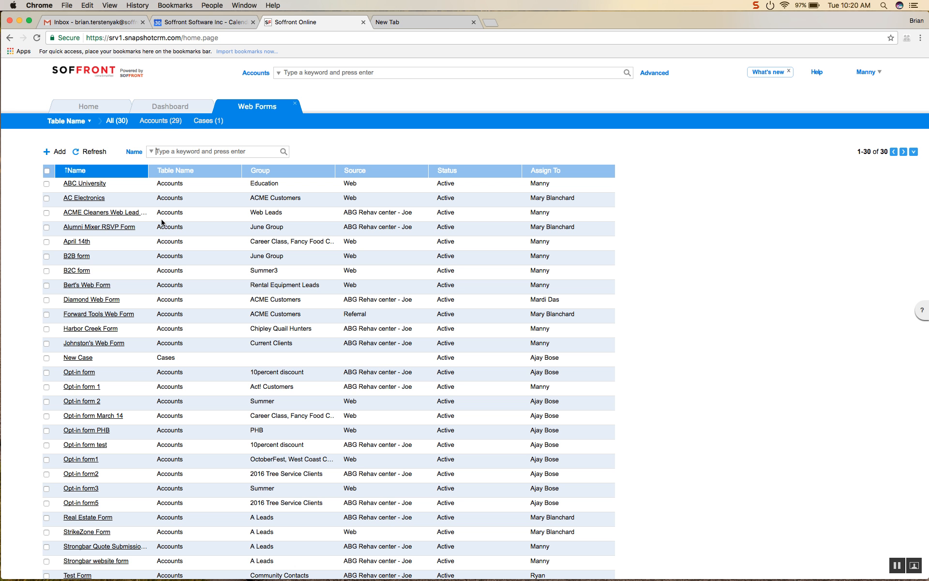
scroll(105, 462, down, 3)
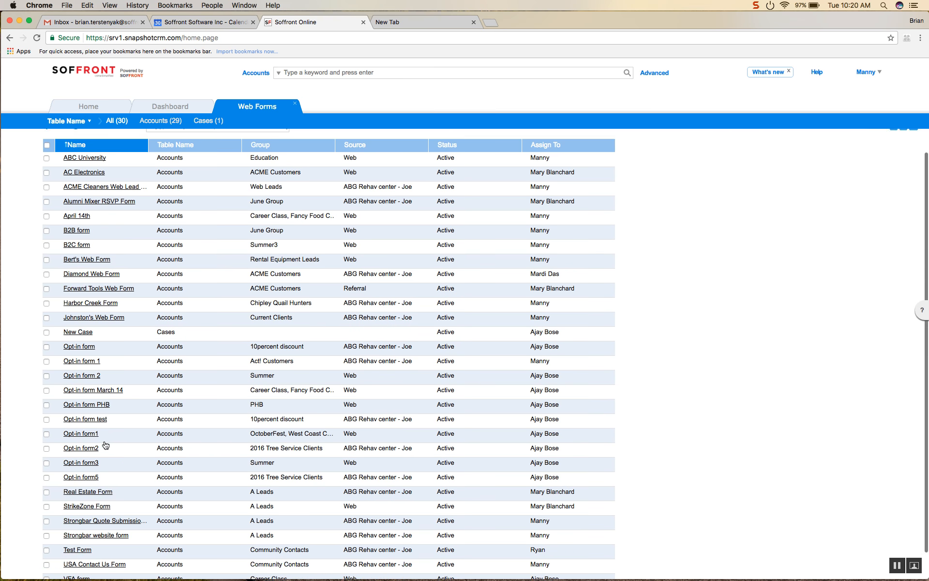
scroll(106, 444, up, 3)
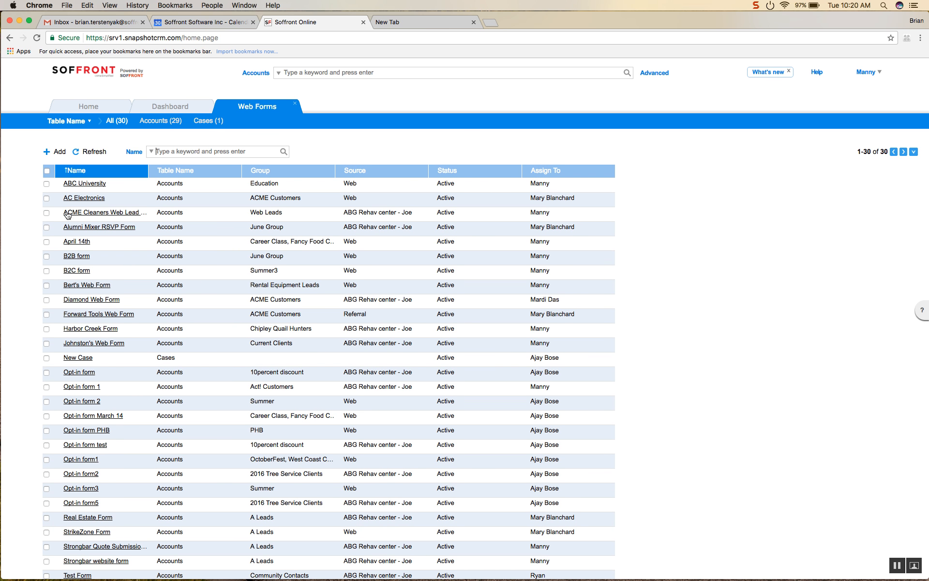
click(56, 151)
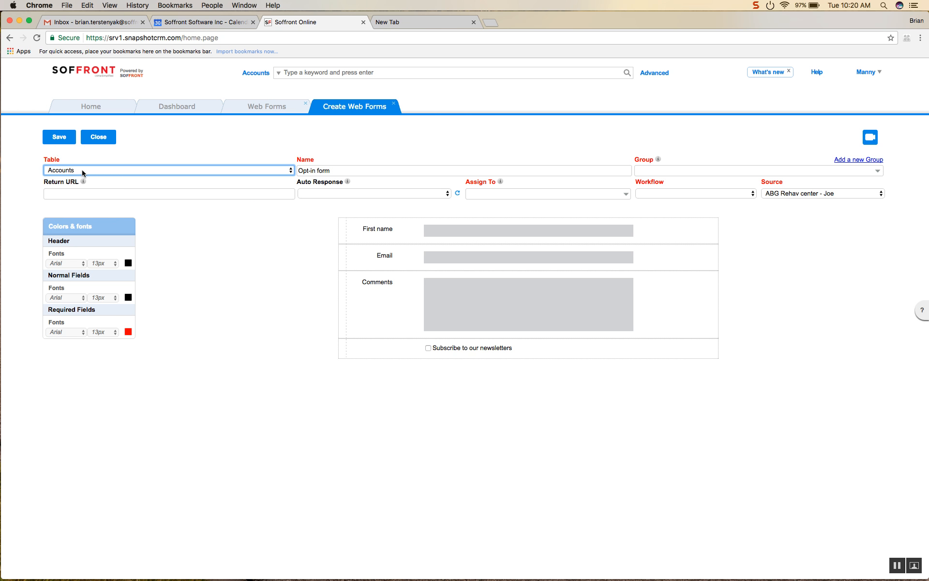
- Choose Accounts as the web form's table and name the form "Sign-up Form"
click(88, 171)
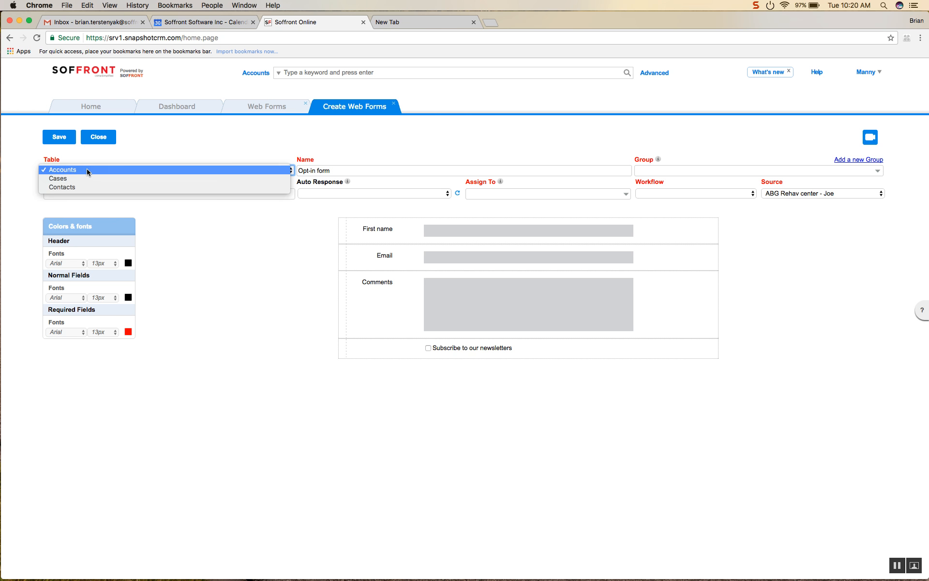
click(129, 170)
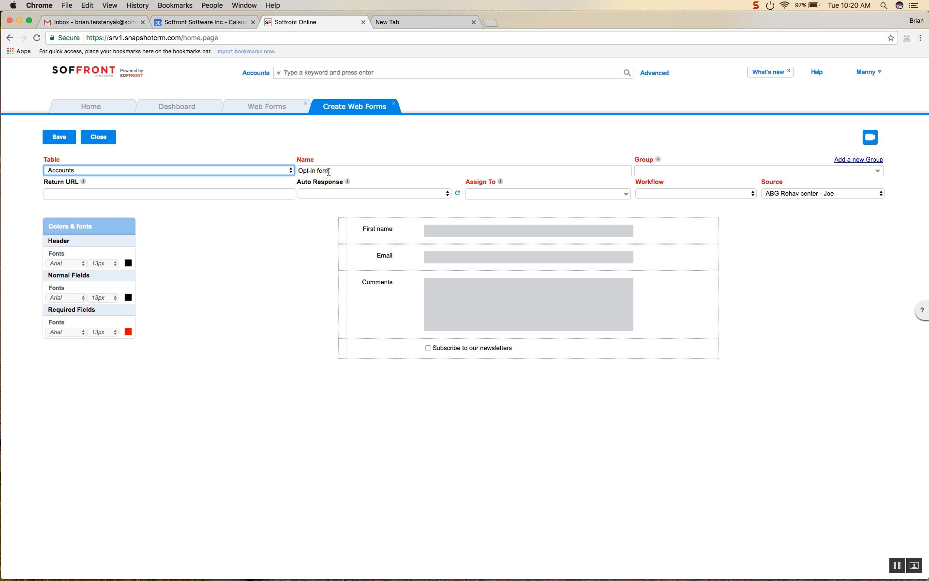
triple_click(356, 169)
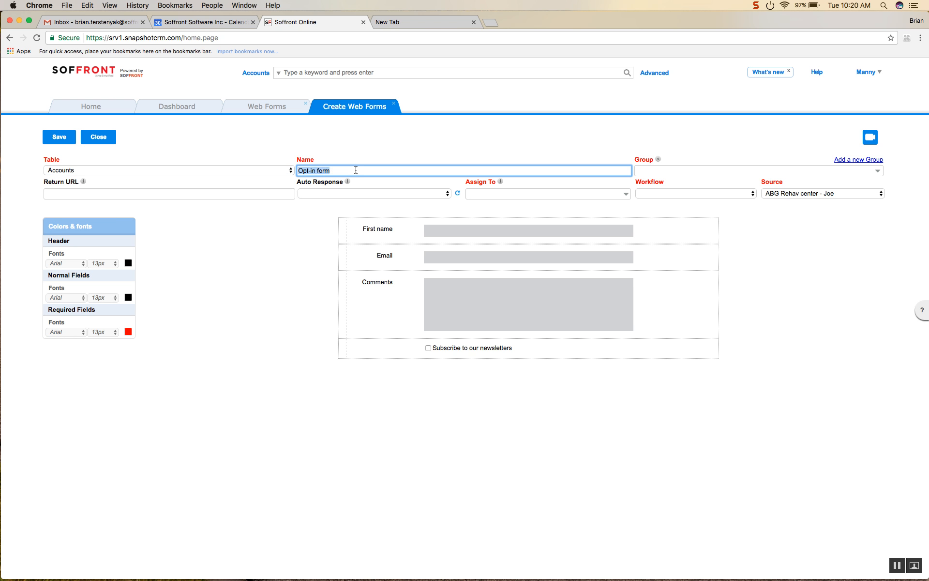
text(Sign-up Form)
- Add a new group called "New Customers" for the web form and save it
click(650, 175)
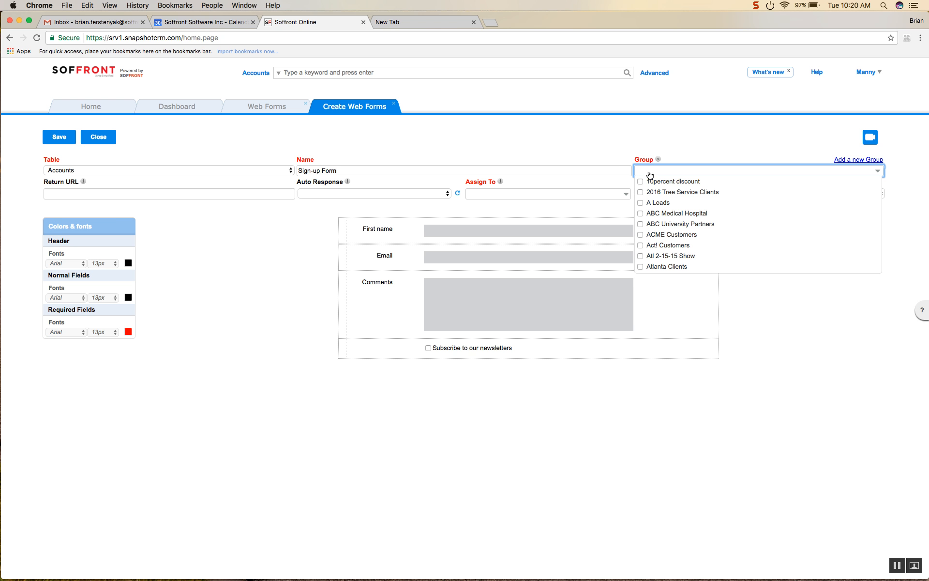
scroll(673, 251, down, 3)
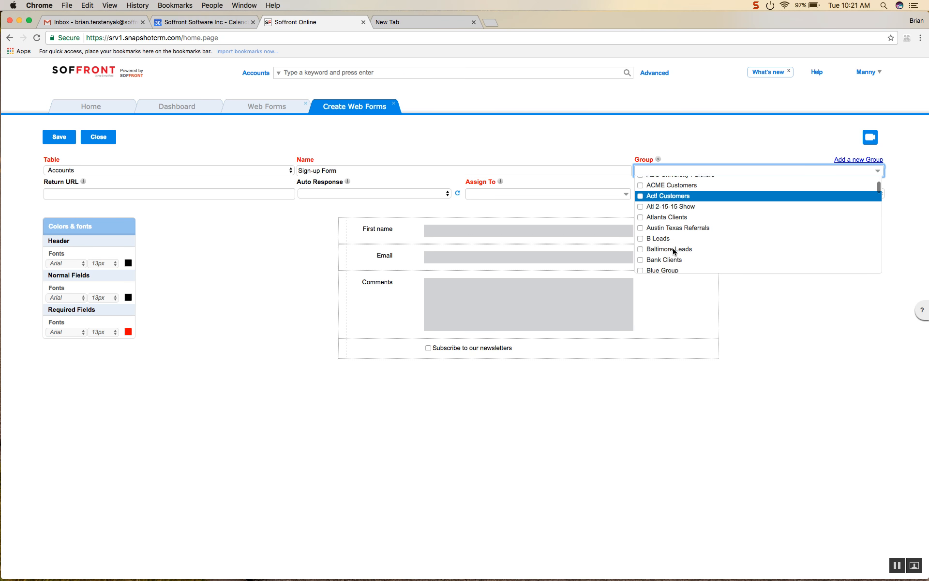
scroll(673, 251, down, 10)
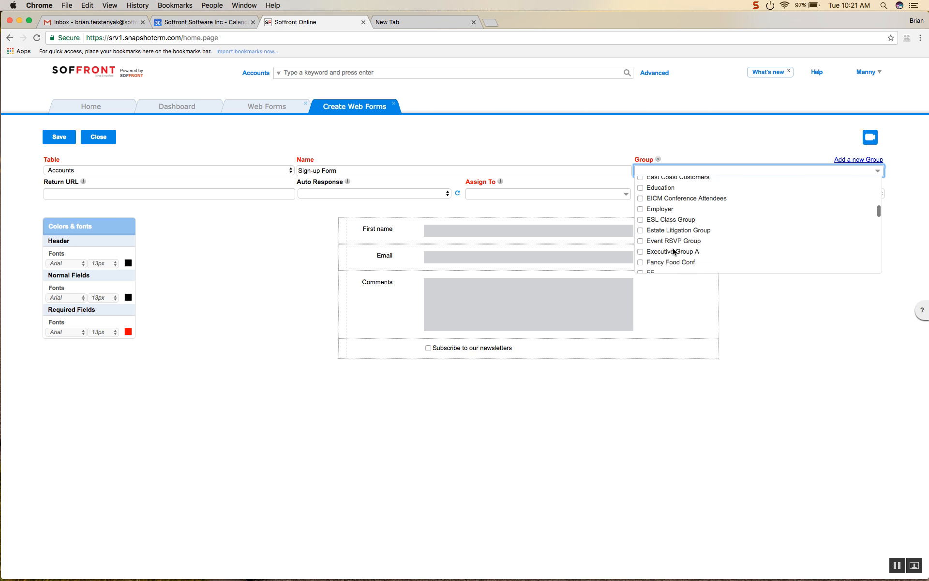
scroll(673, 250, up, 10)
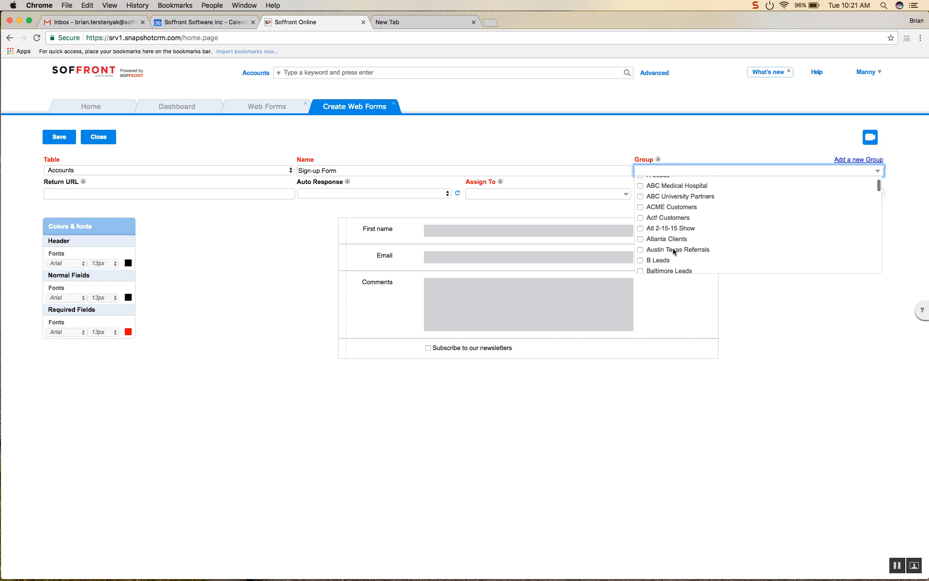
scroll(673, 251, up, 2)
click(829, 137)
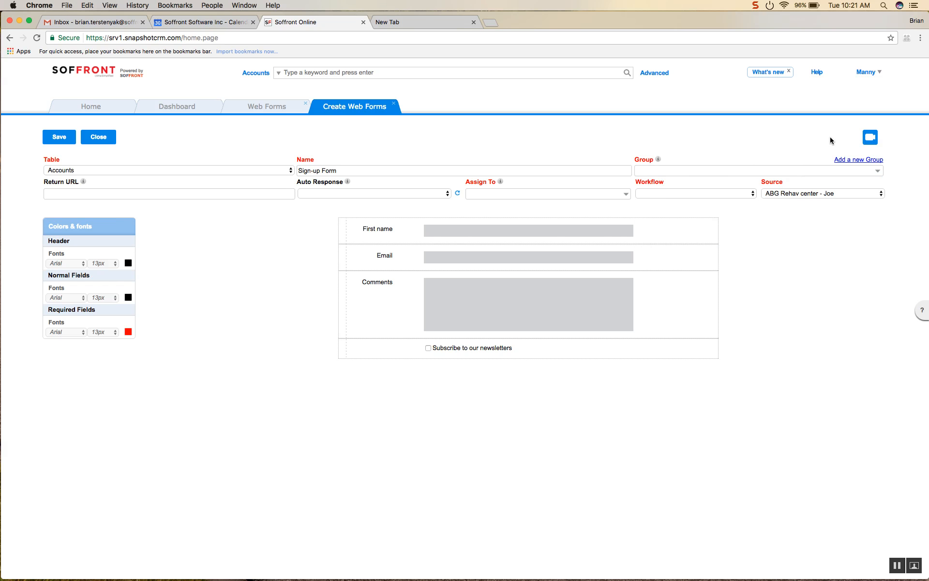
click(856, 163)
text(Ne)
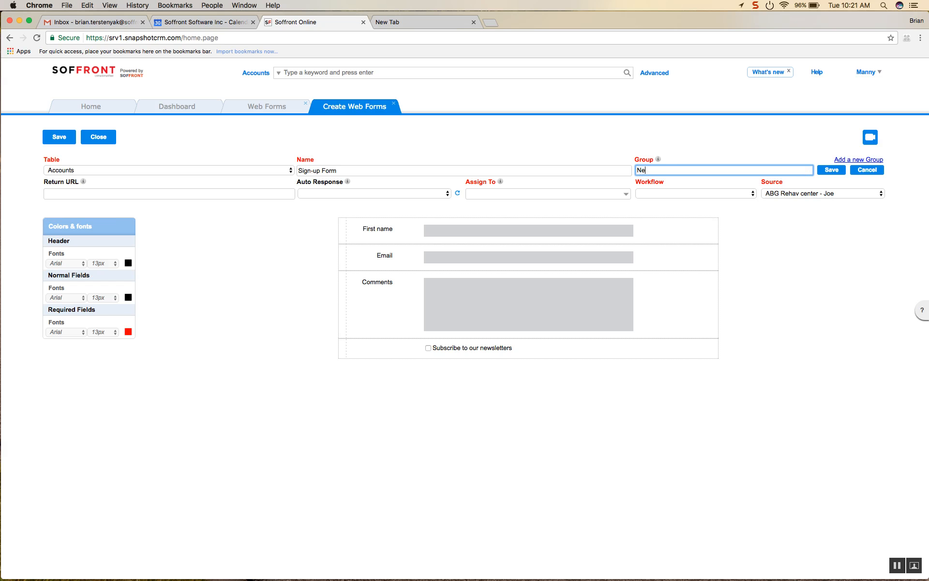
text(w Customers)
click(838, 171)
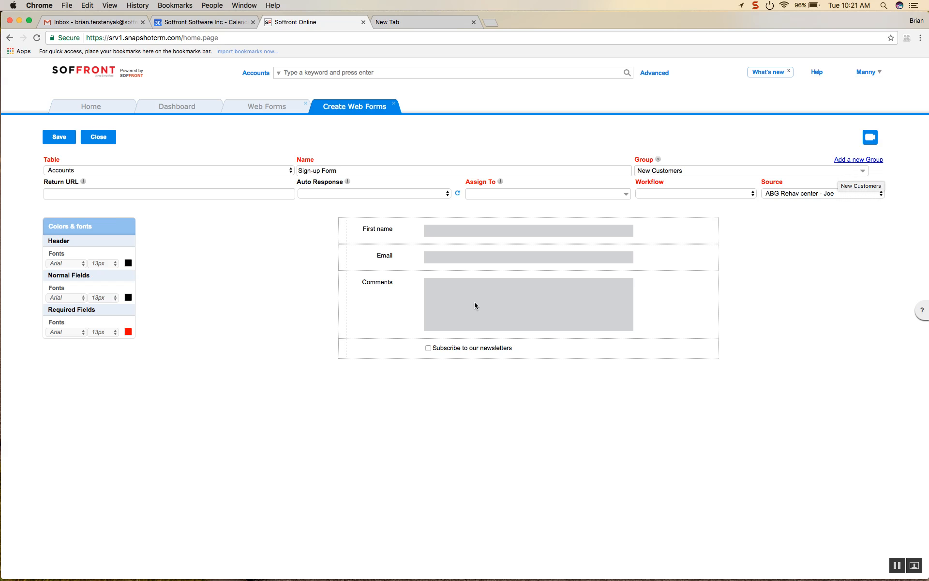
click(195, 194)
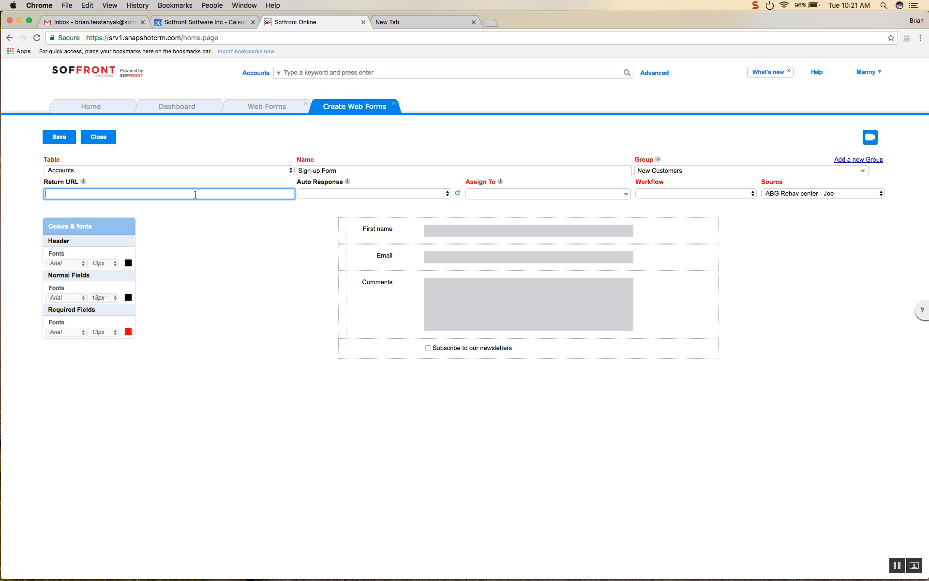
text(http://soffront.com/newcustomers)
click(277, 224)
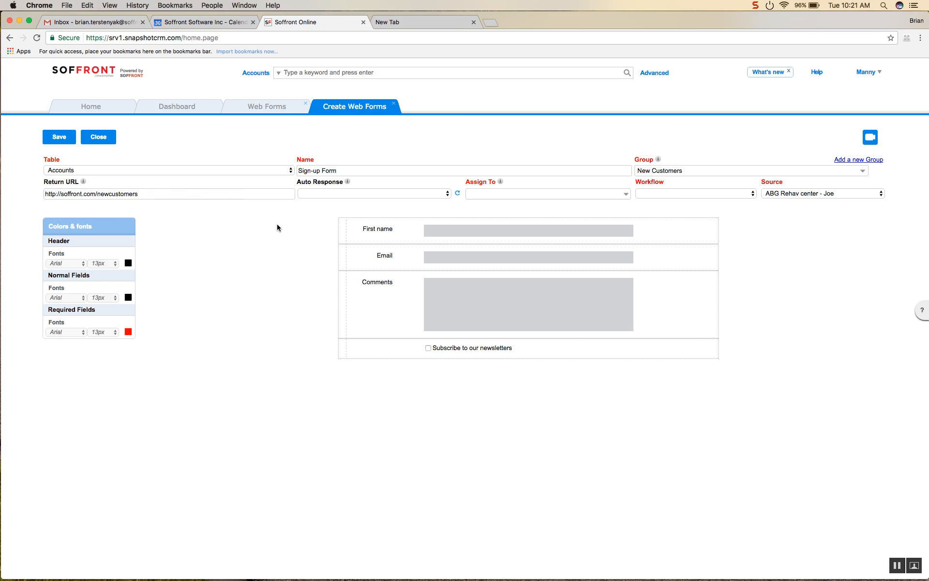
- Start creating a new template for the web form's auto response
click(325, 195)
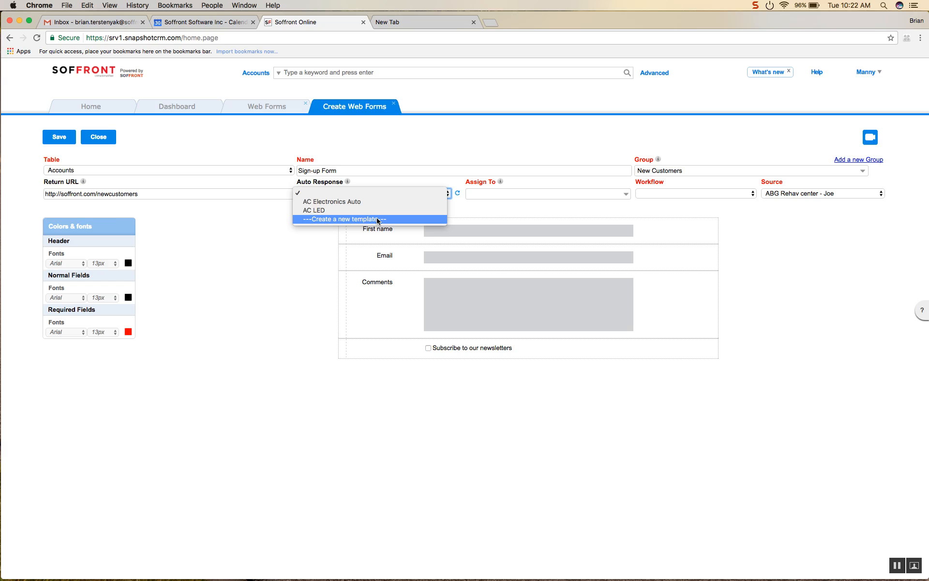
click(350, 220)
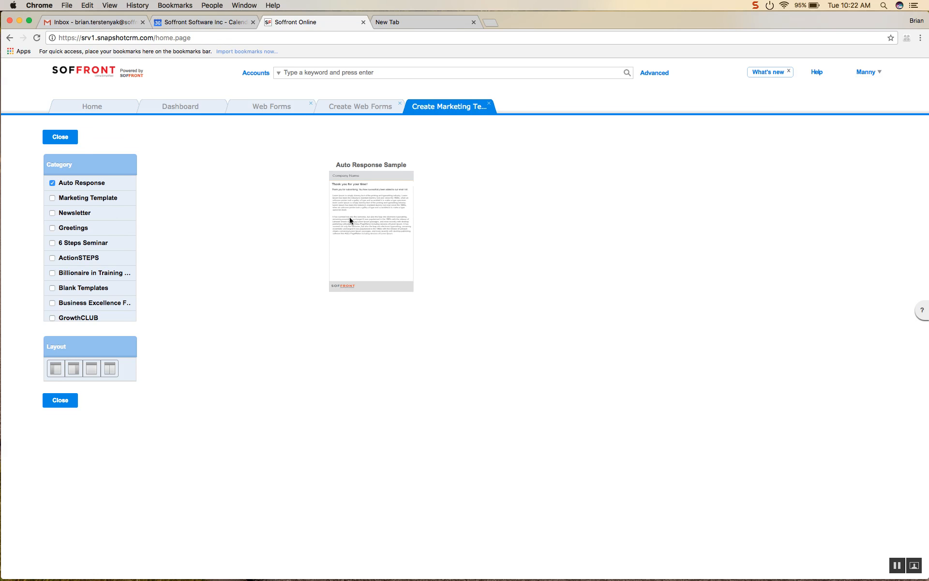
mouse_move(350, 220)
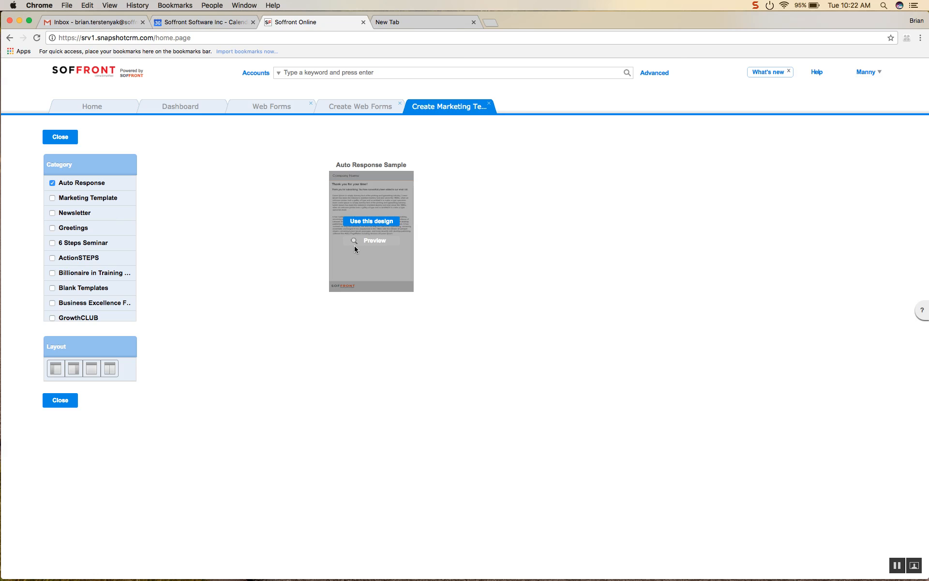
- Return to the unfinished web form and try to save it
click(324, 114)
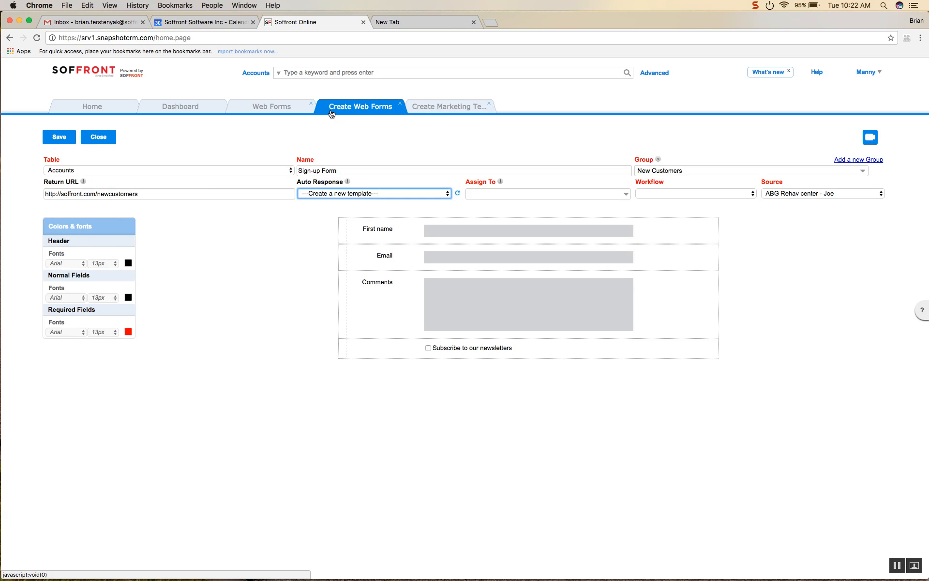
click(54, 140)
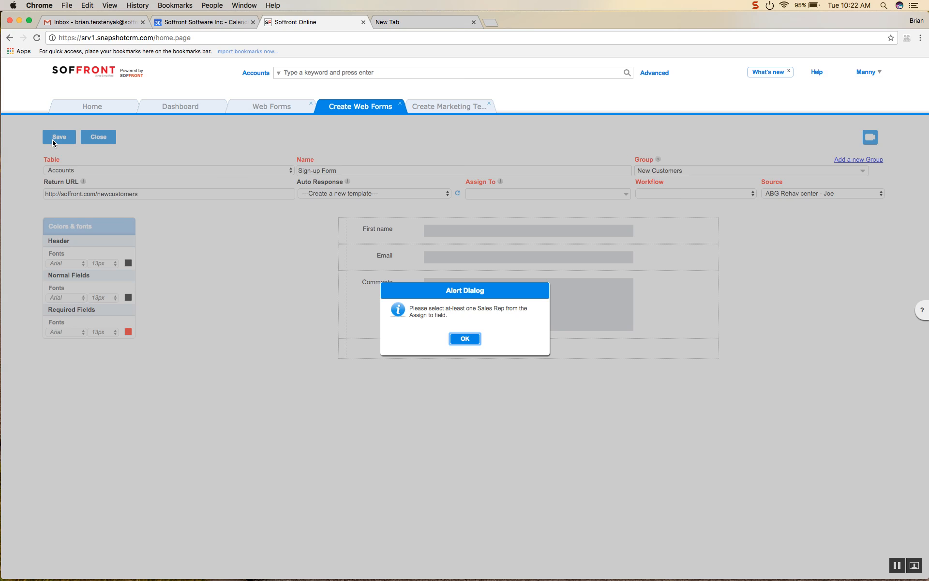
click(458, 340)
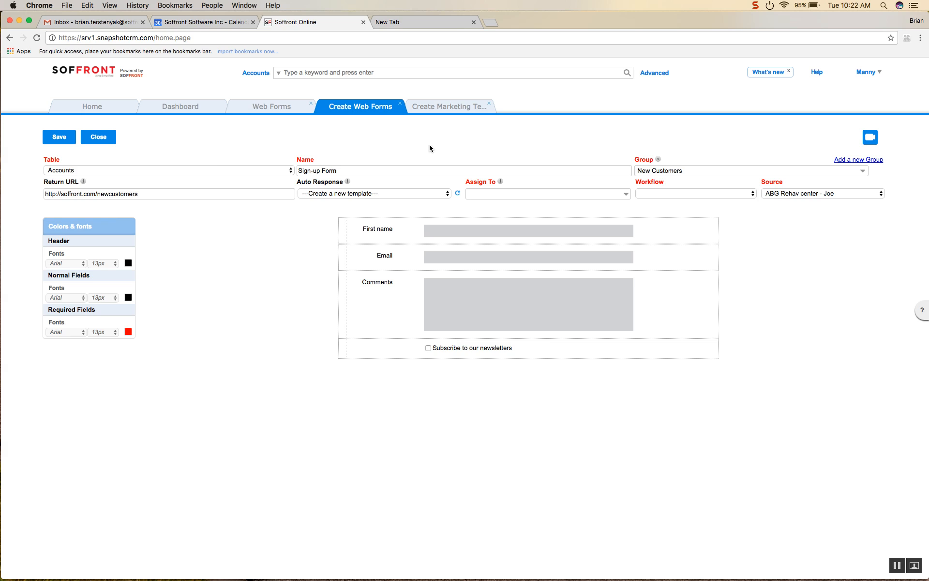
- Create an auto-response template from the Auto Response Sample design, save it as "New Customer" and close it
click(432, 112)
mouse_move(382, 175)
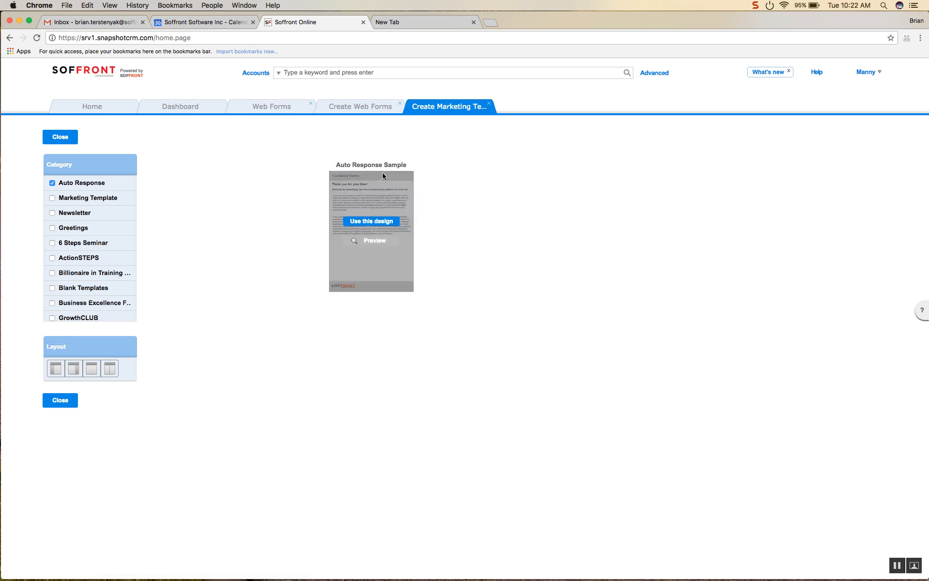
click(371, 222)
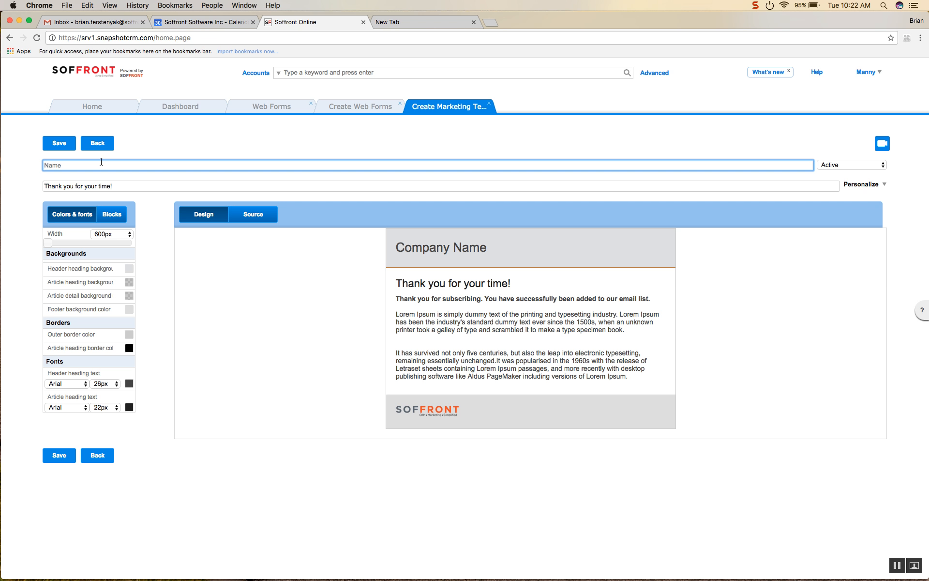
text(New Customer)
click(59, 143)
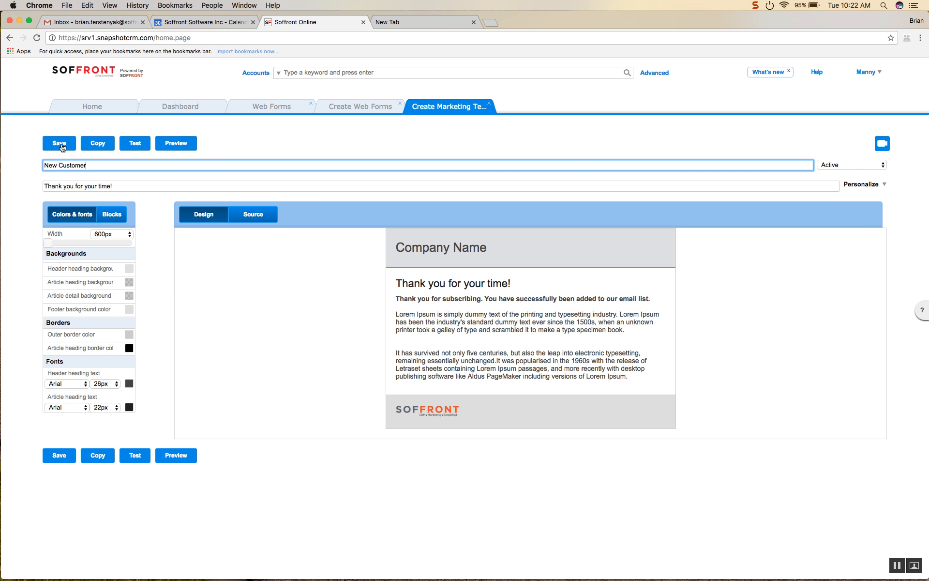
click(488, 103)
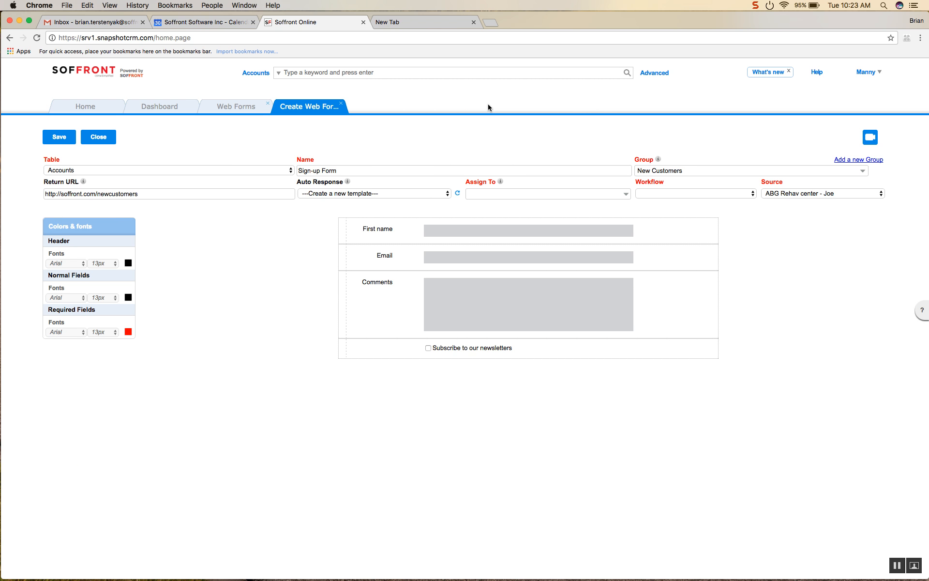
- Refresh the web form's auto-response choices and select the New Customer template
click(457, 193)
click(425, 193)
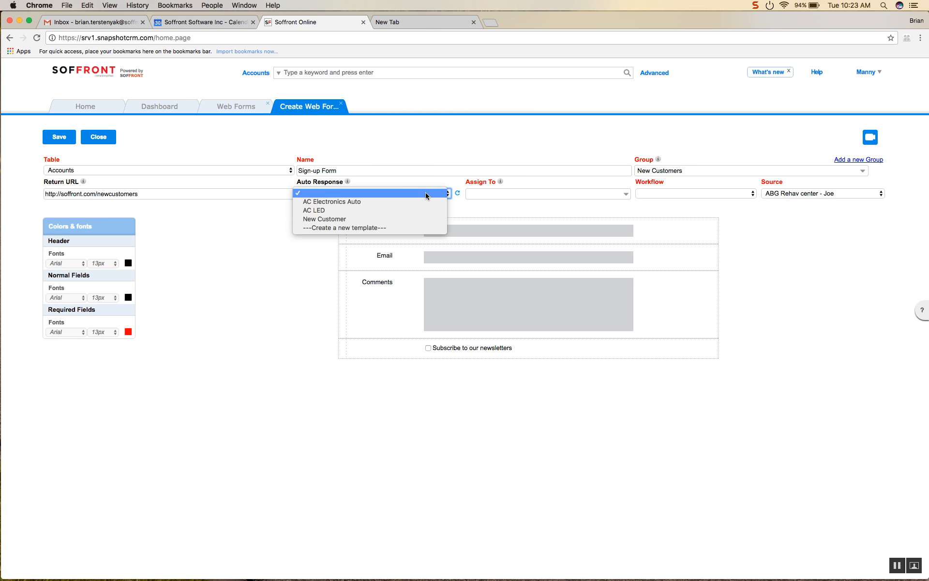
click(421, 219)
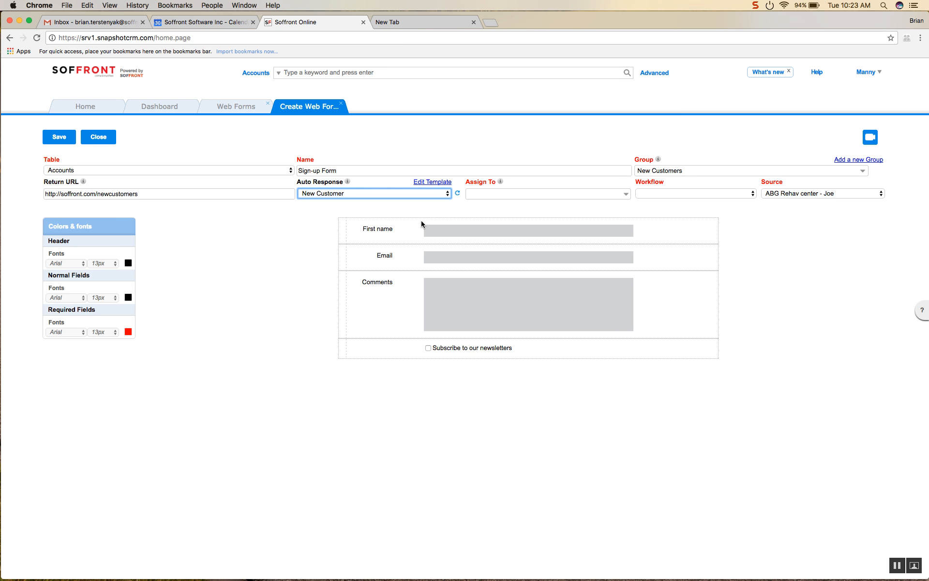
- Assign the web form to the sixth sales rep in the list
click(496, 195)
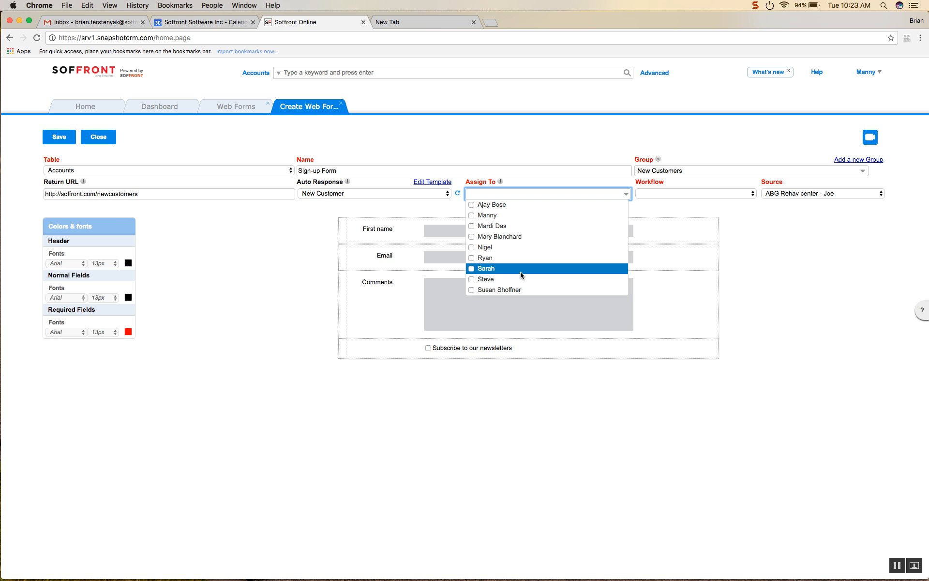
click(472, 261)
click(471, 261)
click(472, 261)
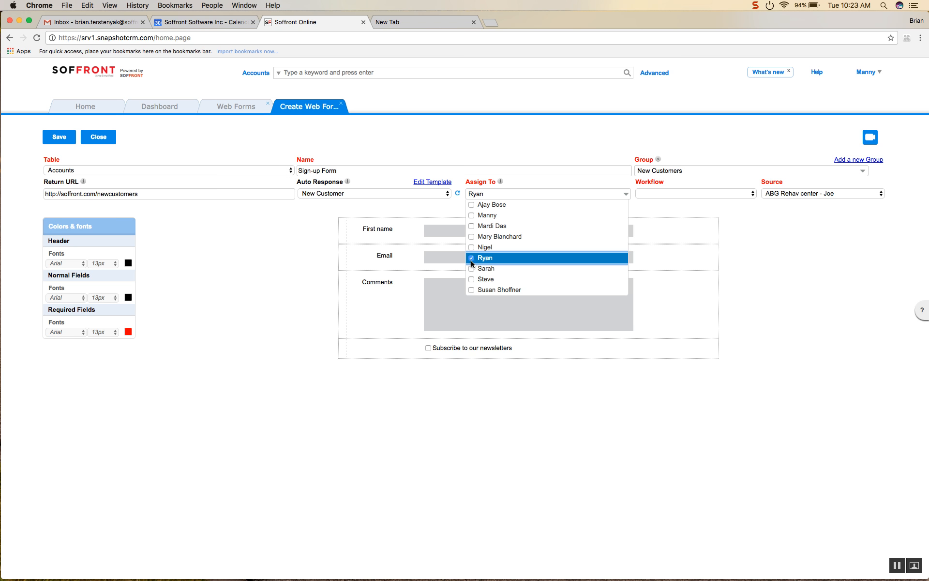
click(689, 226)
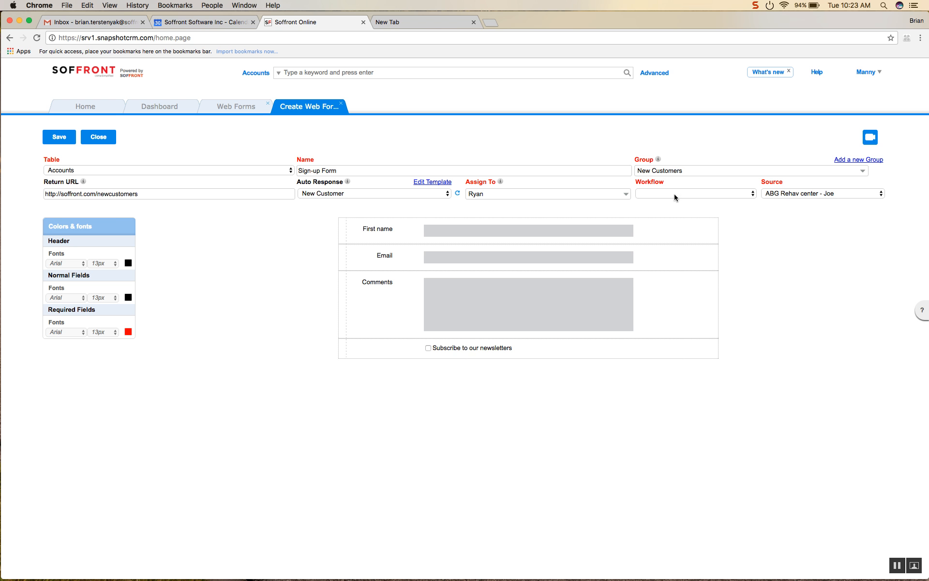
- Set the web form's workflow to N-R-T and its source to Web
click(714, 196)
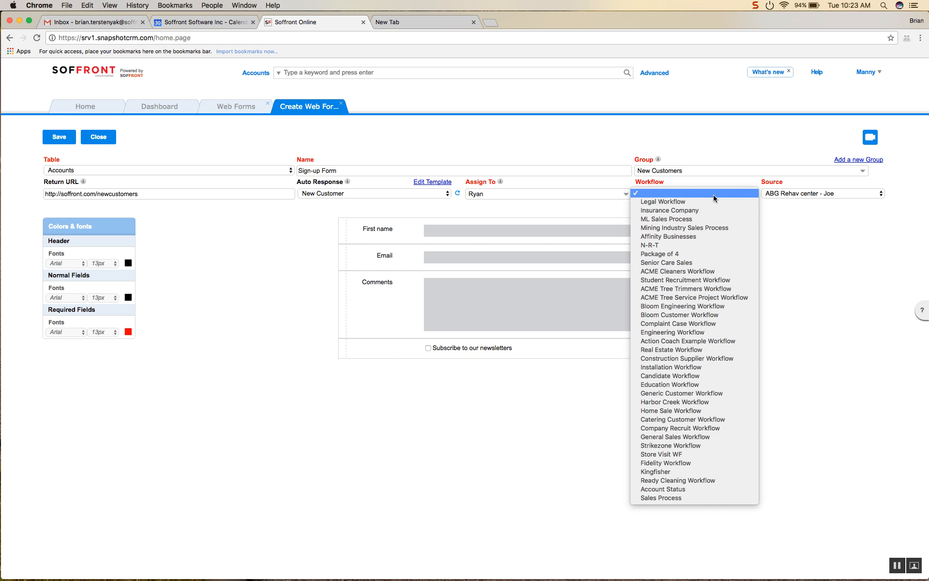
click(720, 247)
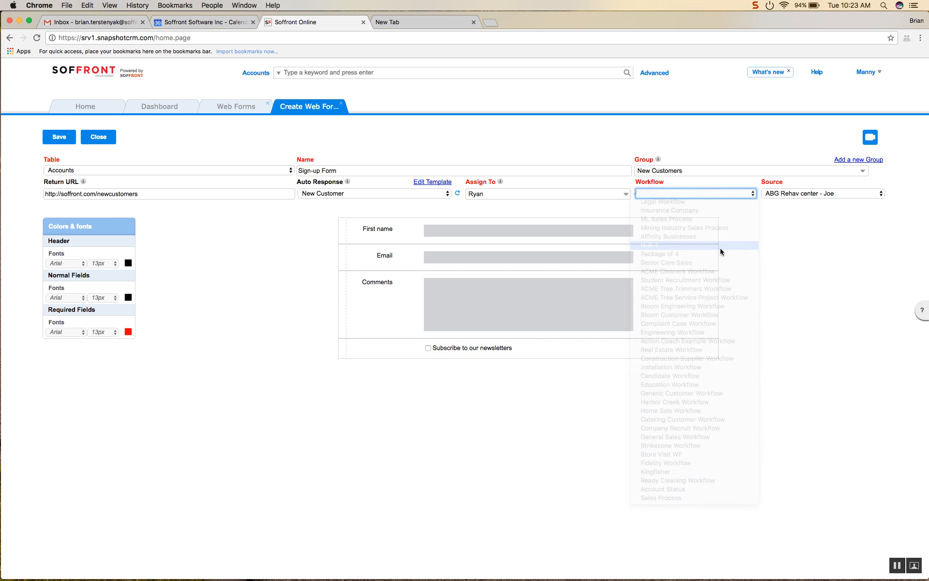
click(791, 195)
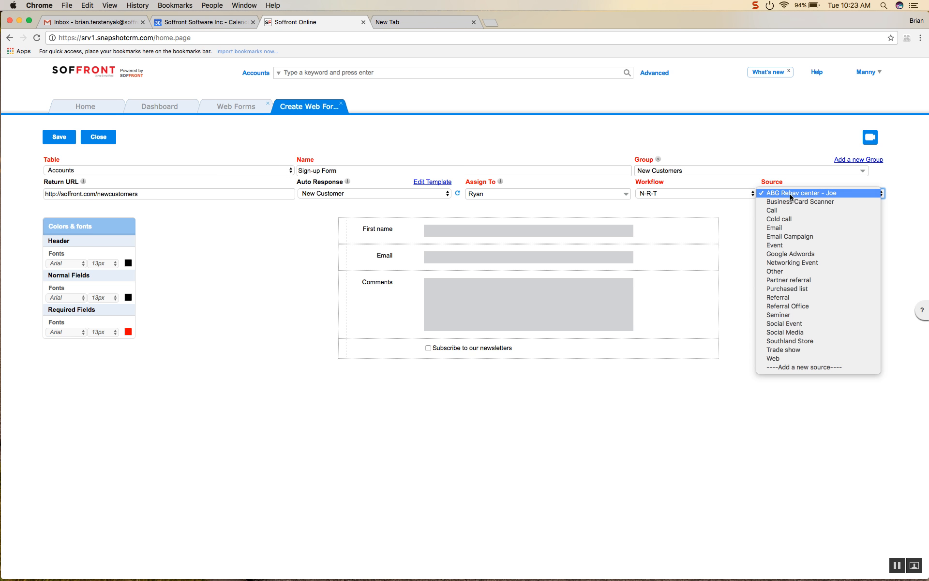
click(817, 359)
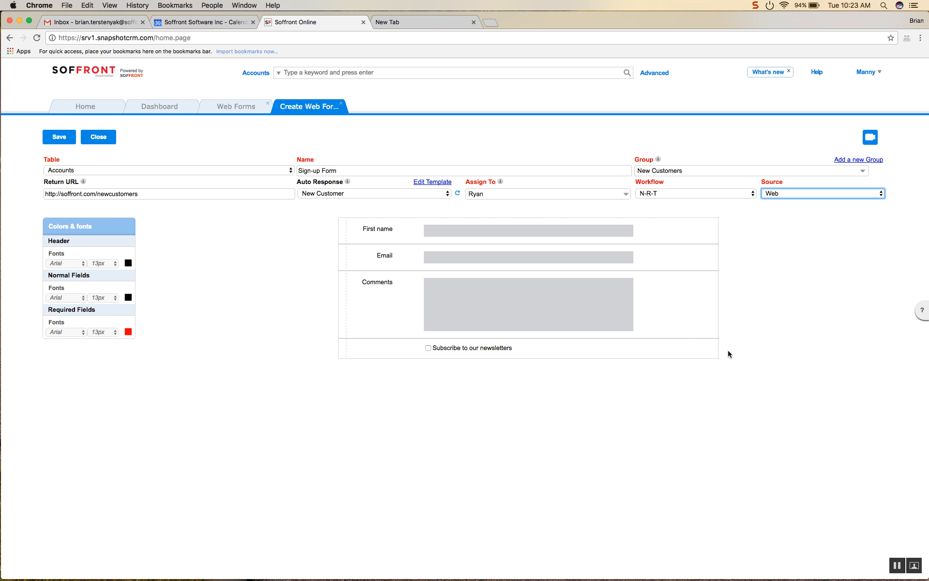
- Insert the Last name field into the web form at size Large (75%) and mark it as required
right_click(511, 233)
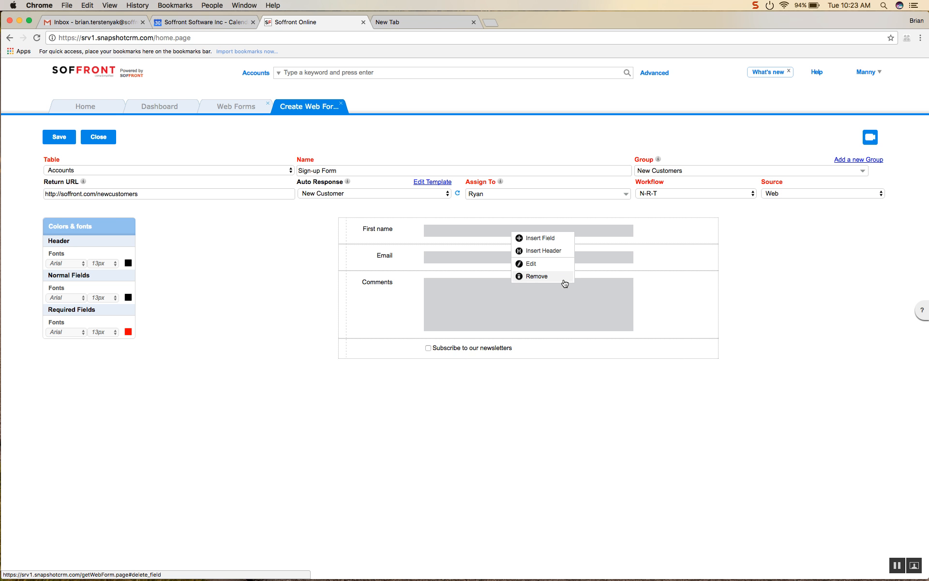
click(553, 239)
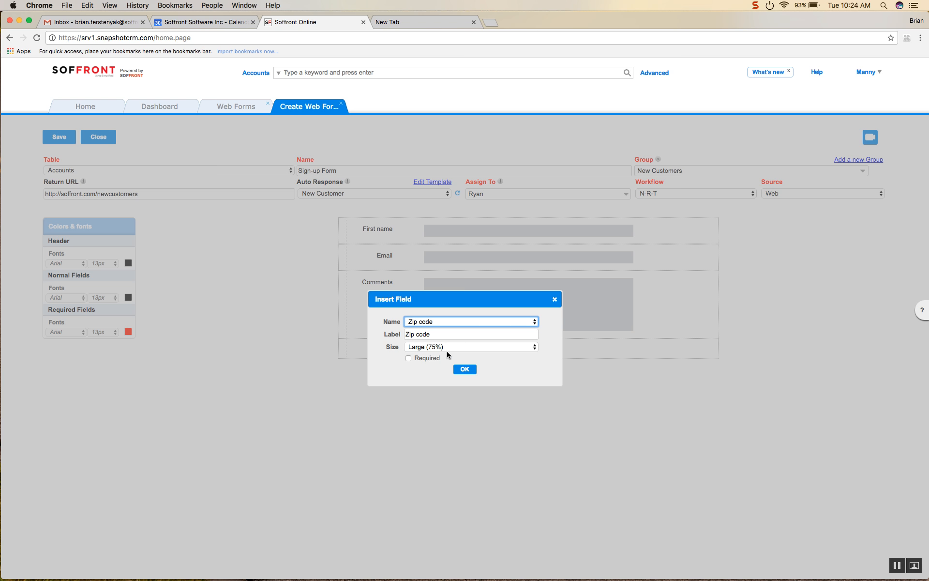
click(438, 322)
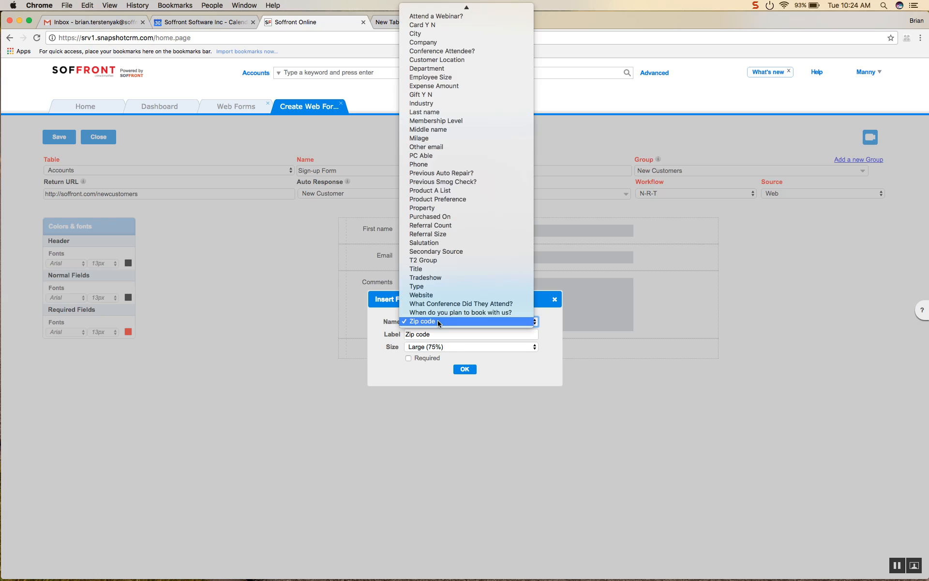
click(445, 112)
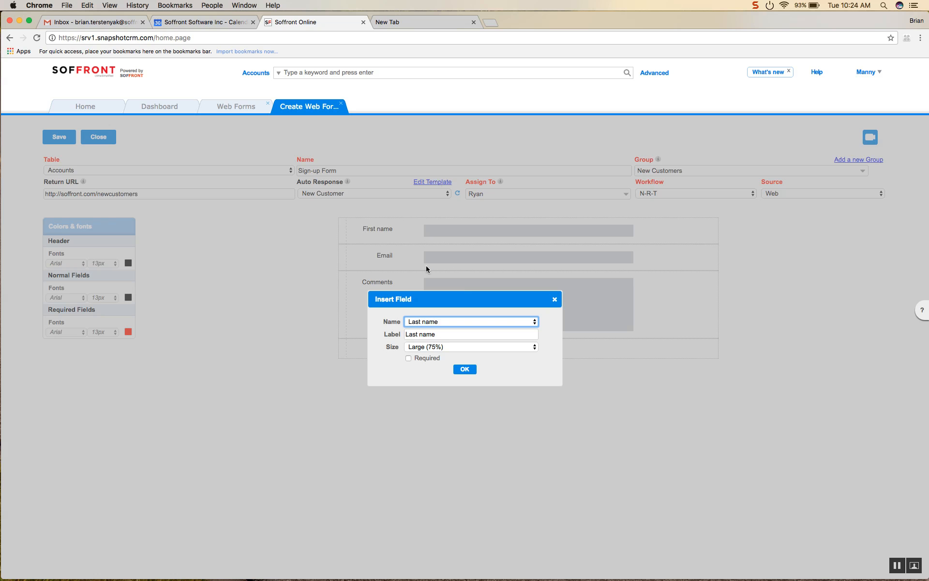
click(409, 358)
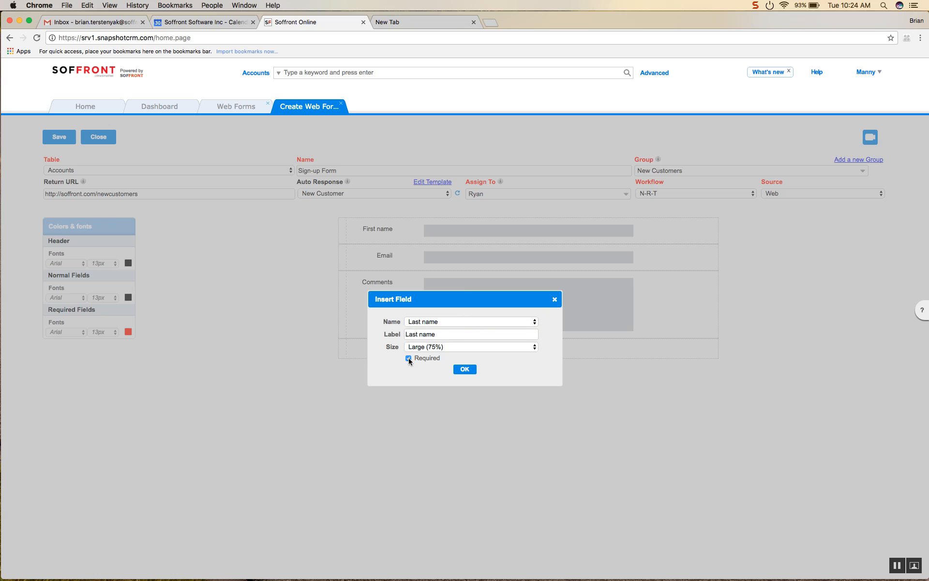
click(464, 369)
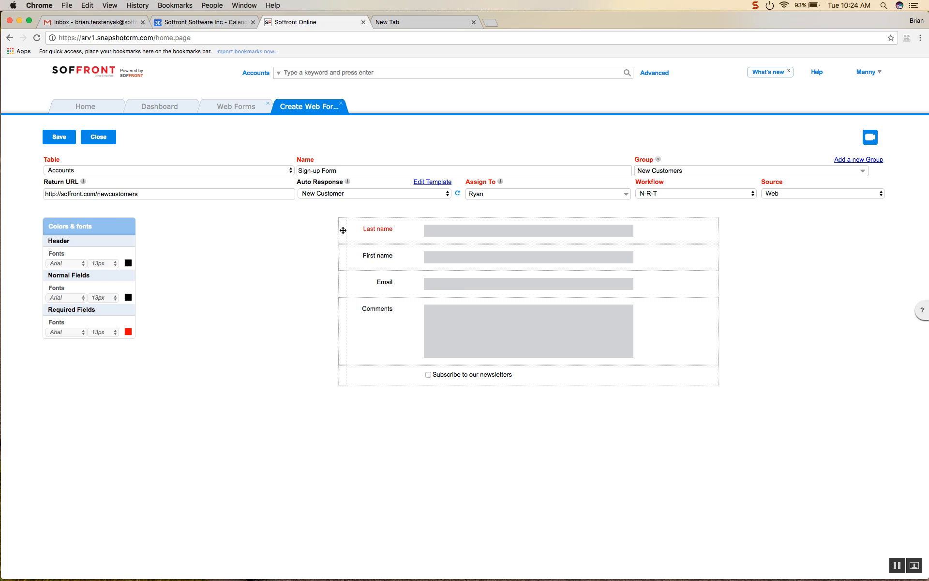
- Move the Last name field directly below First name and save the web form
drag(343, 230, 345, 267)
click(59, 138)
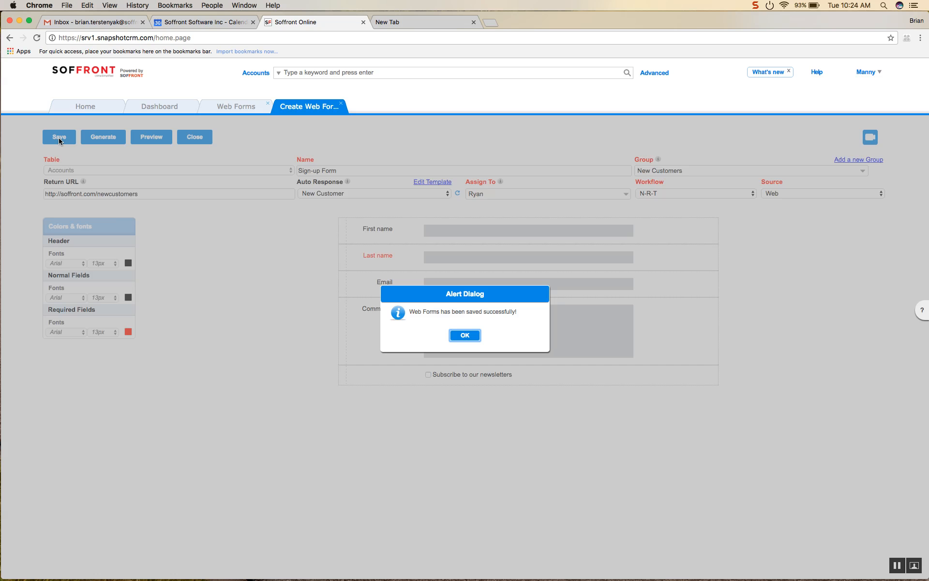
click(458, 336)
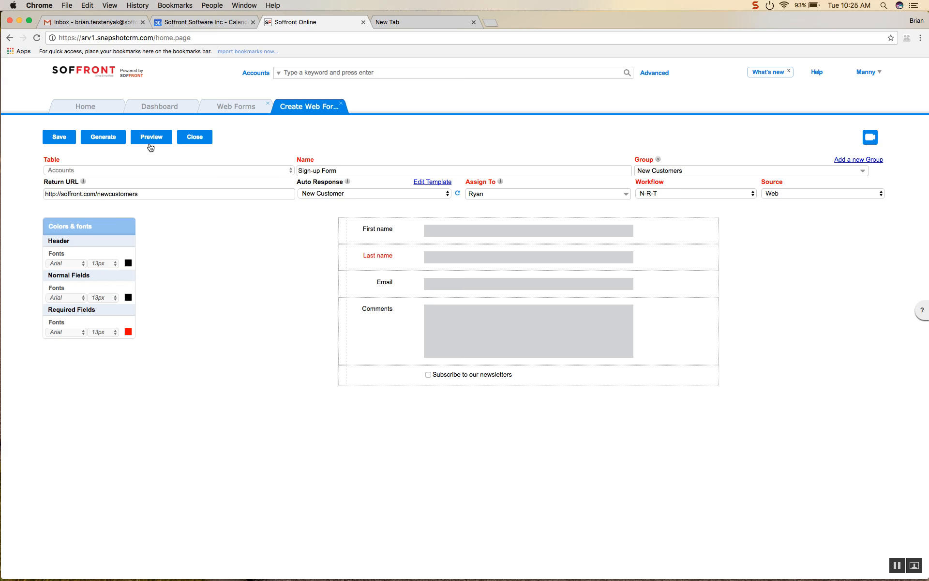
- Open the Accounts table for customization from the database settings
click(85, 106)
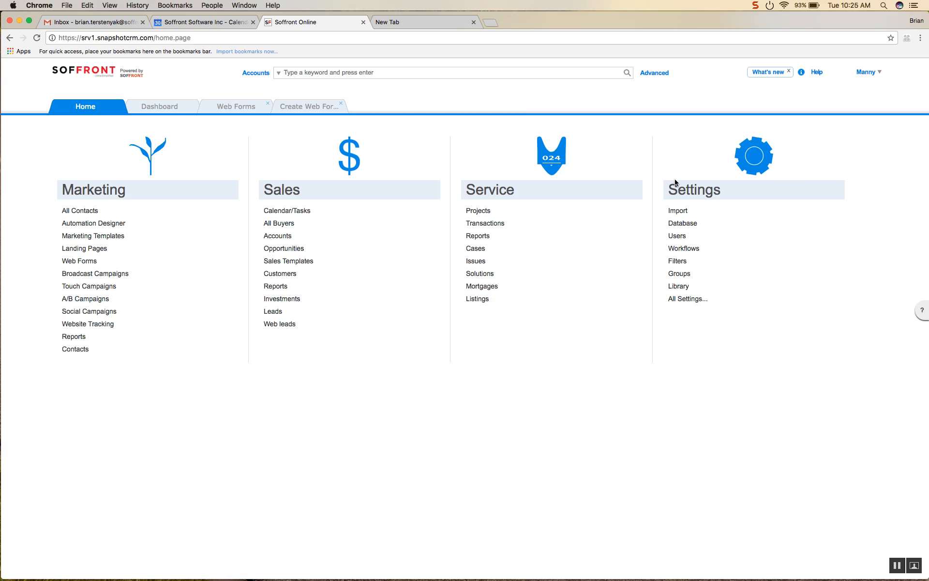
click(684, 224)
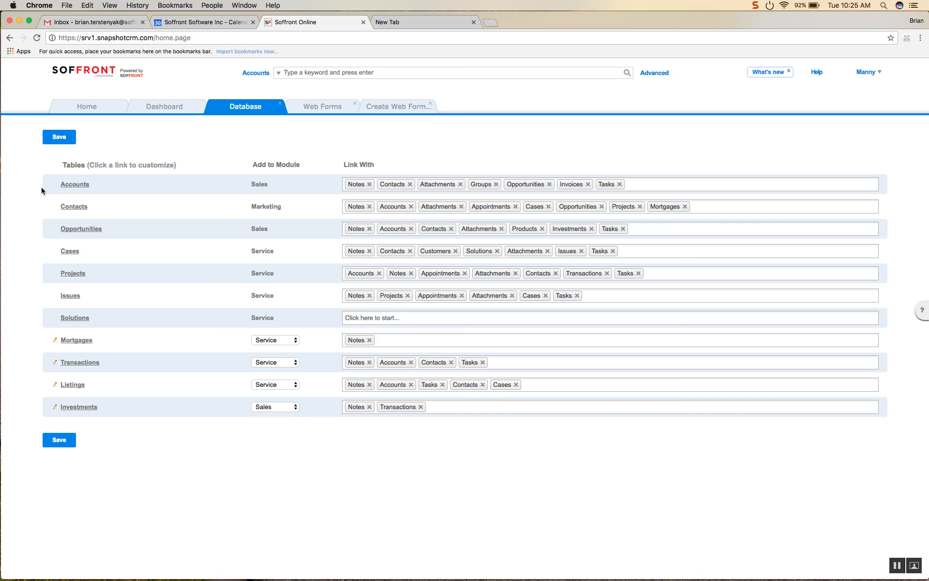
click(73, 186)
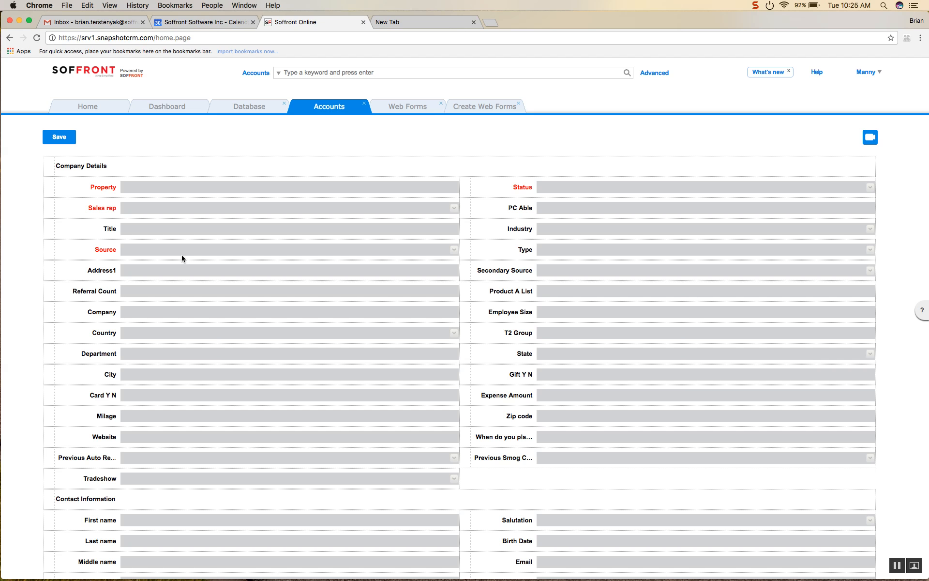
- Start adding a field at the Company Details header of the Accounts form, using Custom Field39 (16) as its field name
click(132, 174)
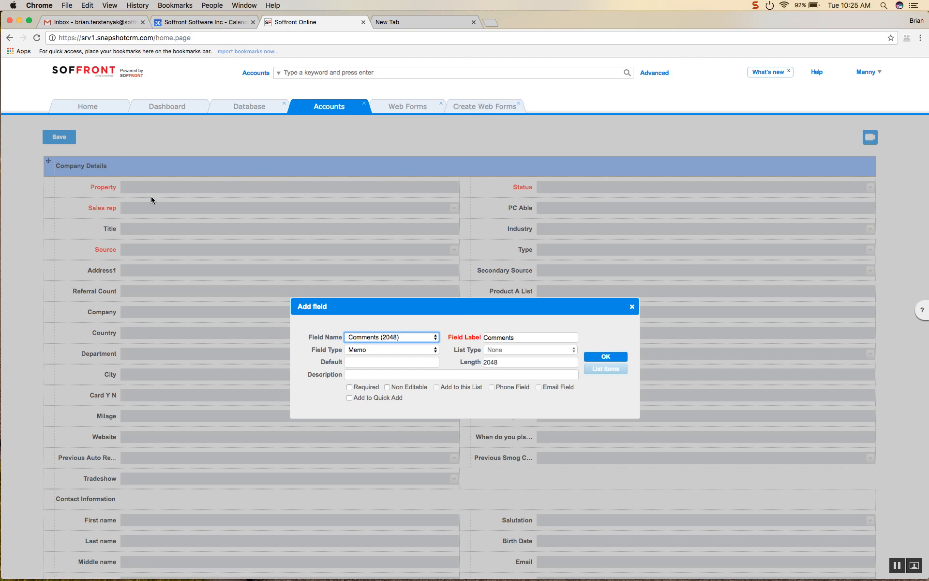
click(375, 337)
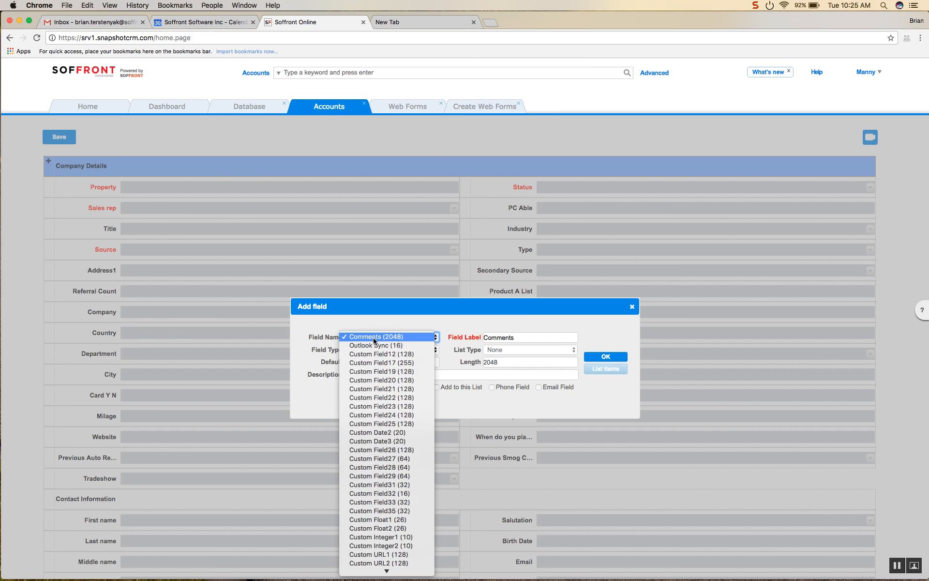
scroll(383, 556, down, 2)
scroll(386, 561, down, 2)
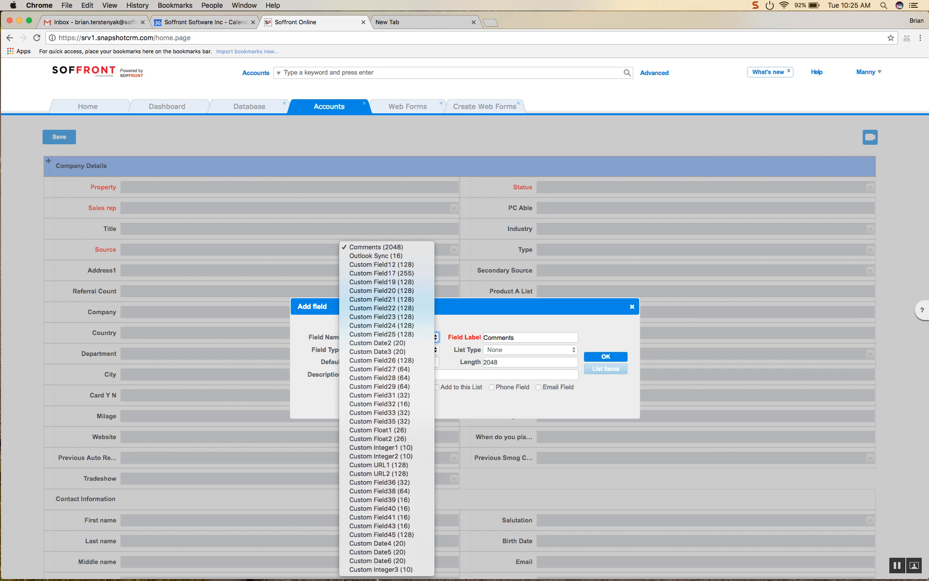
click(412, 500)
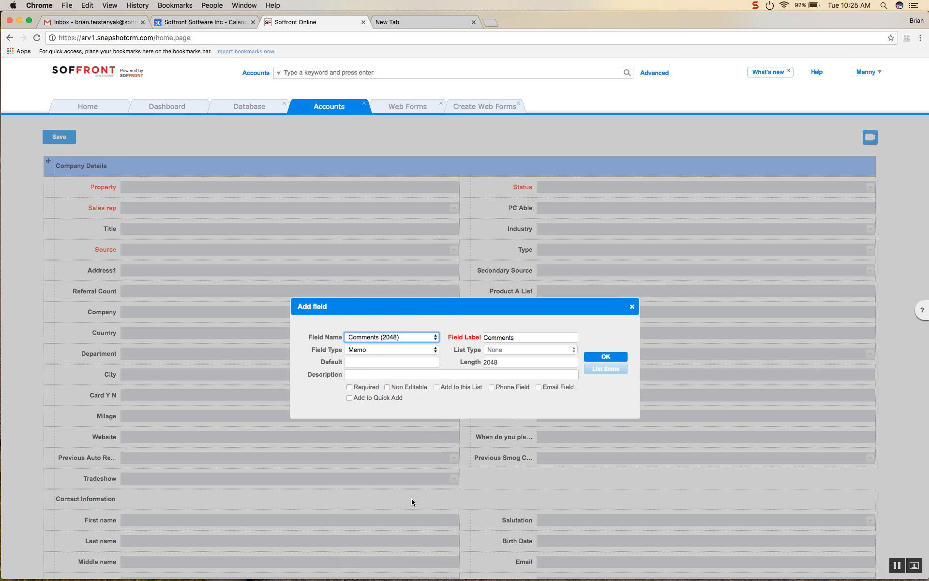
- Label the new custom field City1 and add it to the Accounts form
click(517, 337)
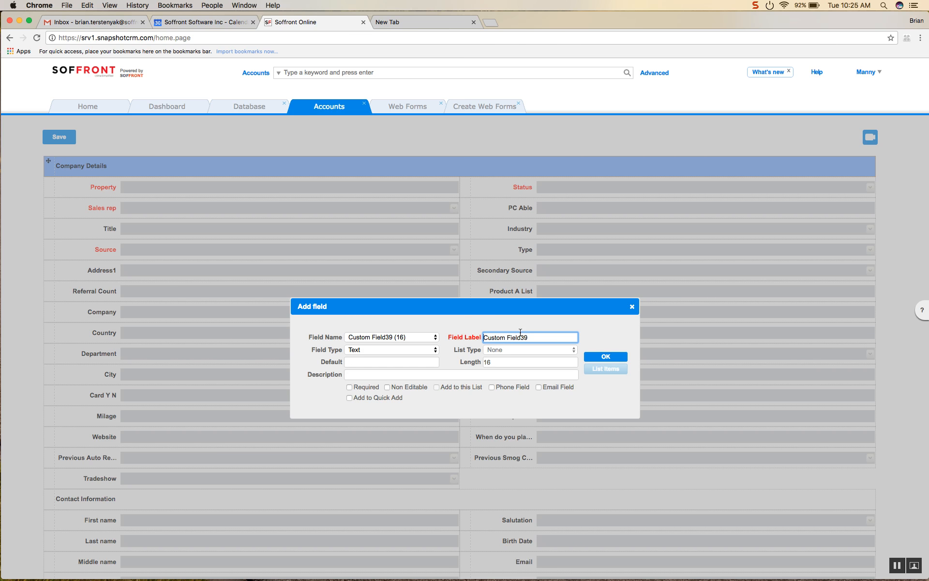
triple_click(504, 337)
text(City)
click(610, 358)
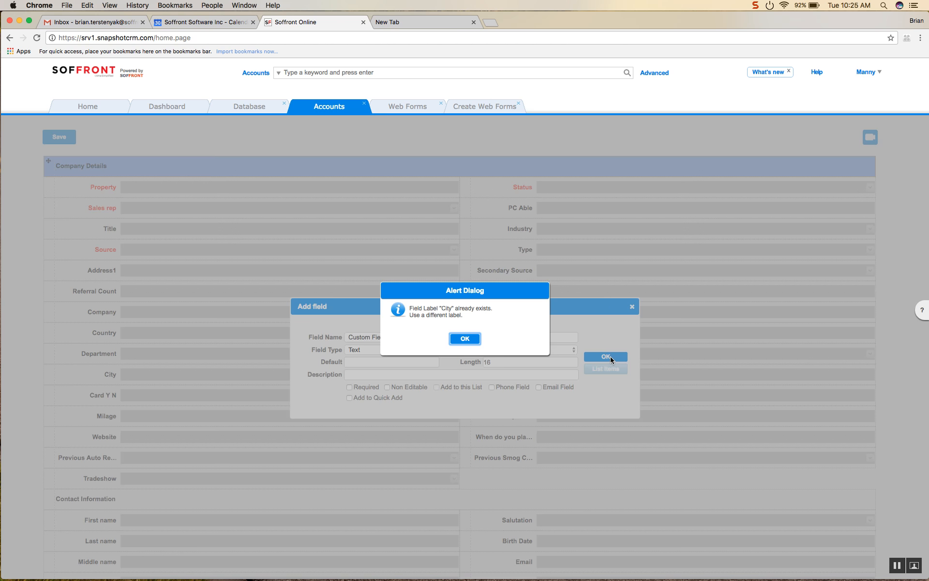
click(464, 338)
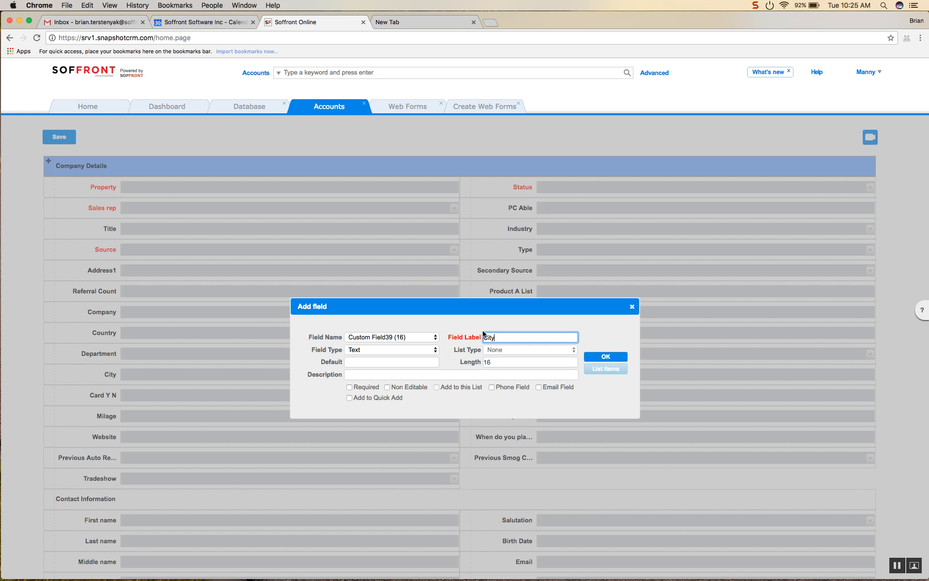
text(1)
click(605, 357)
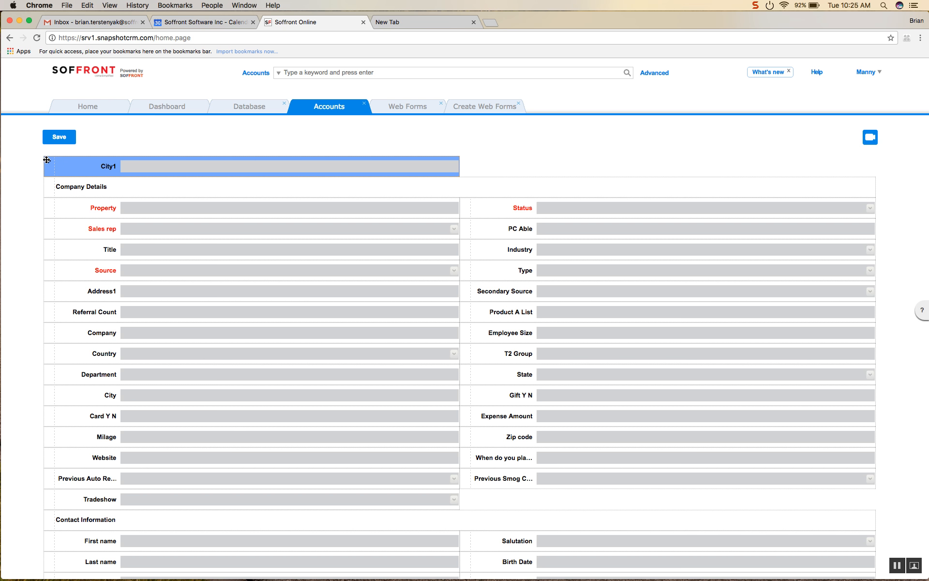
- Move the City1 field into Company Details beside Property and save the Accounts form
drag(47, 159, 39, 201)
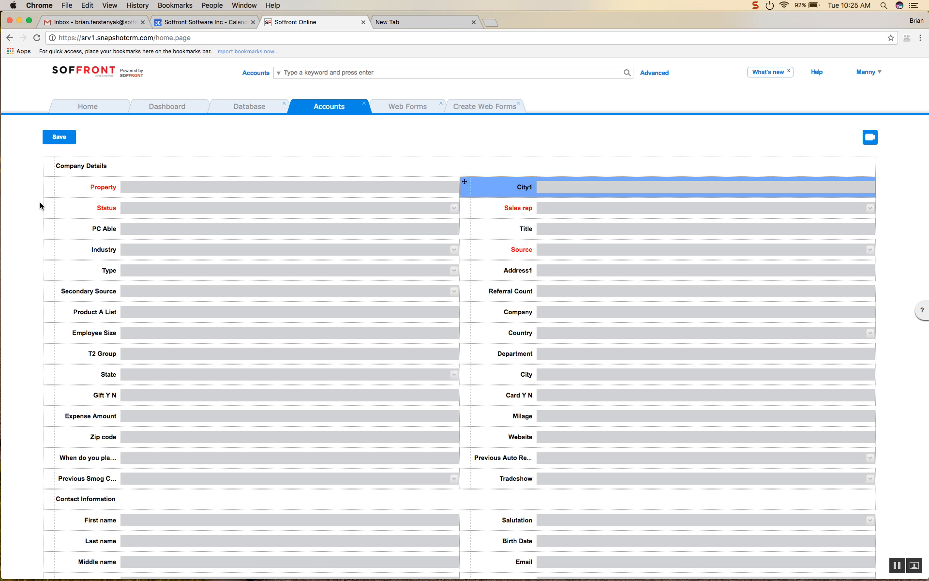
click(57, 138)
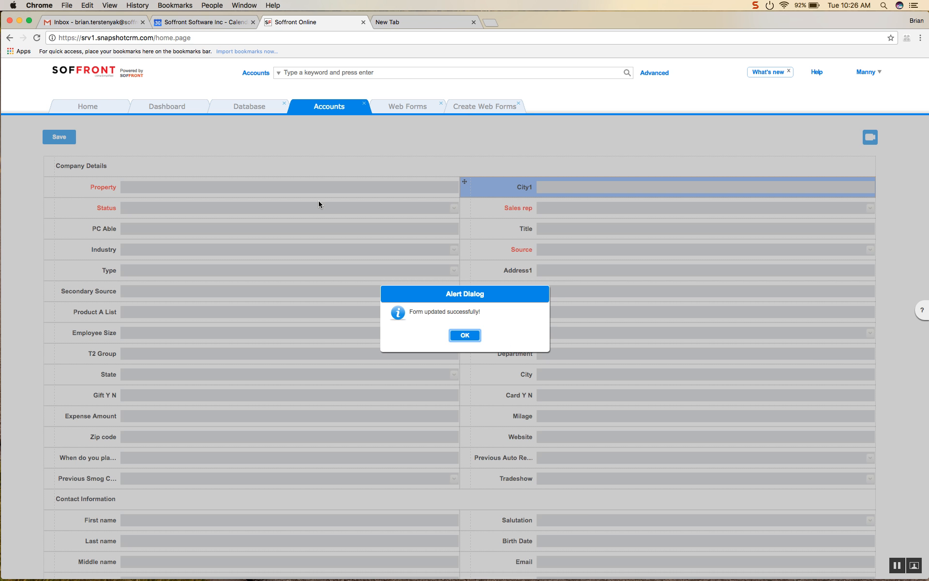
click(468, 335)
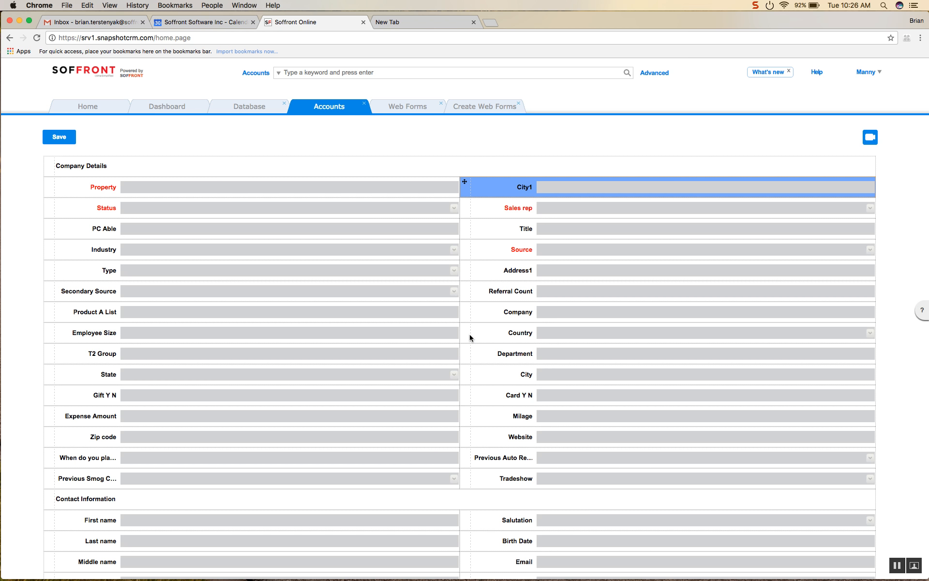
- Refresh the list of web forms and open Sign-up Form for editing
click(401, 108)
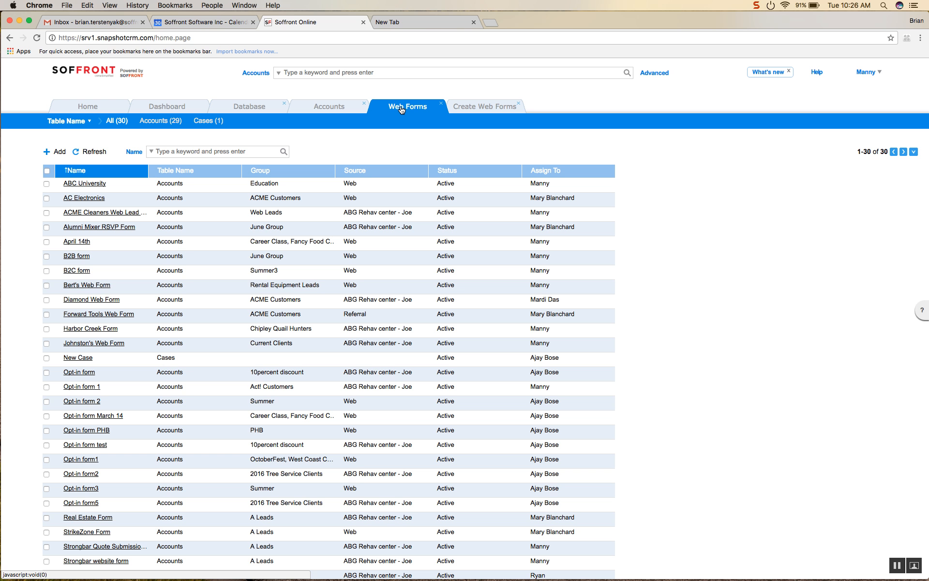
click(86, 151)
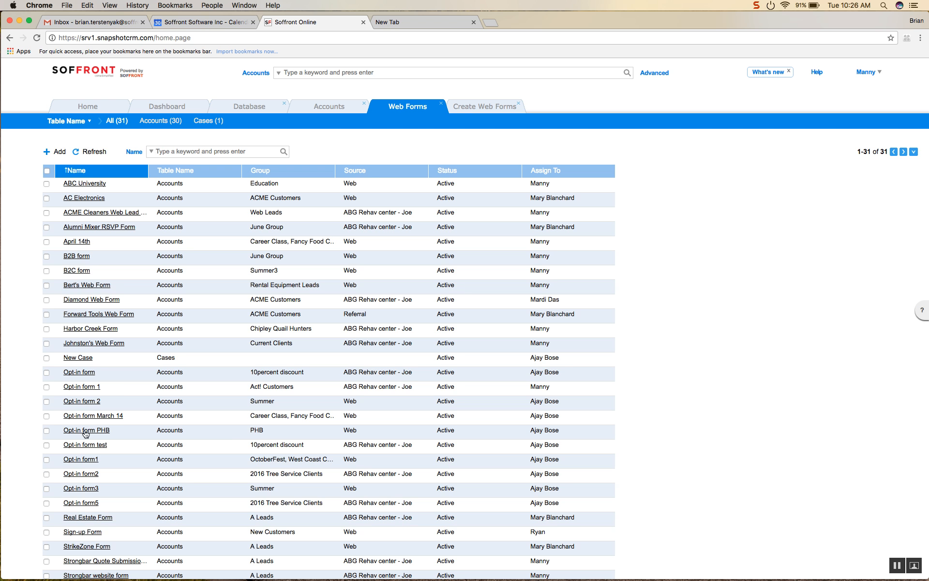
scroll(85, 433, down, 3)
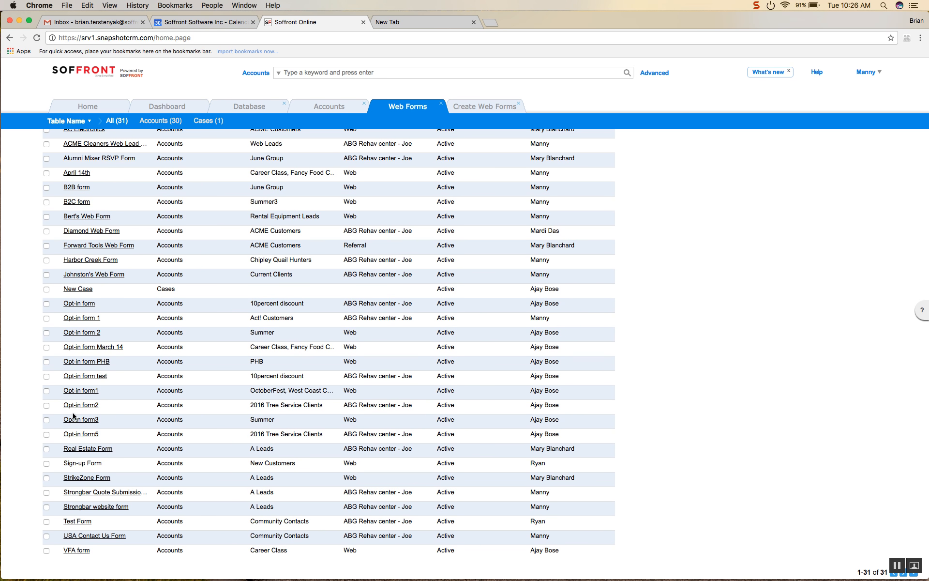
click(72, 463)
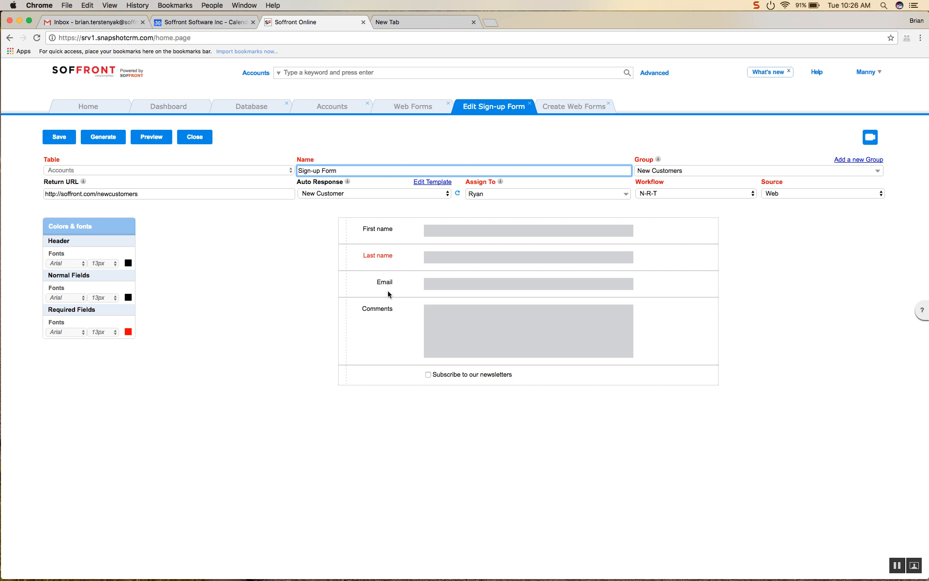
- Insert the City1 field above First name in the Sign-up Form and save the web form
right_click(454, 235)
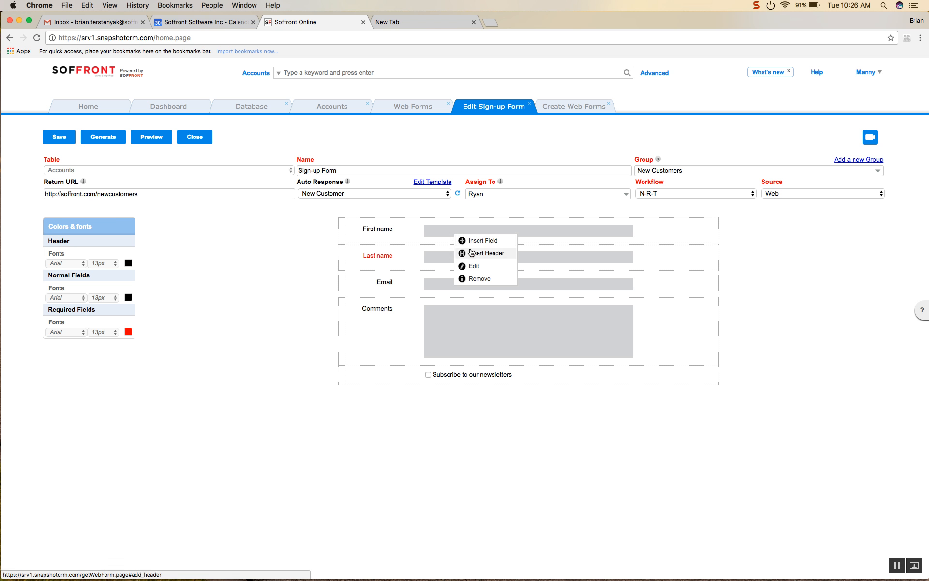
click(482, 241)
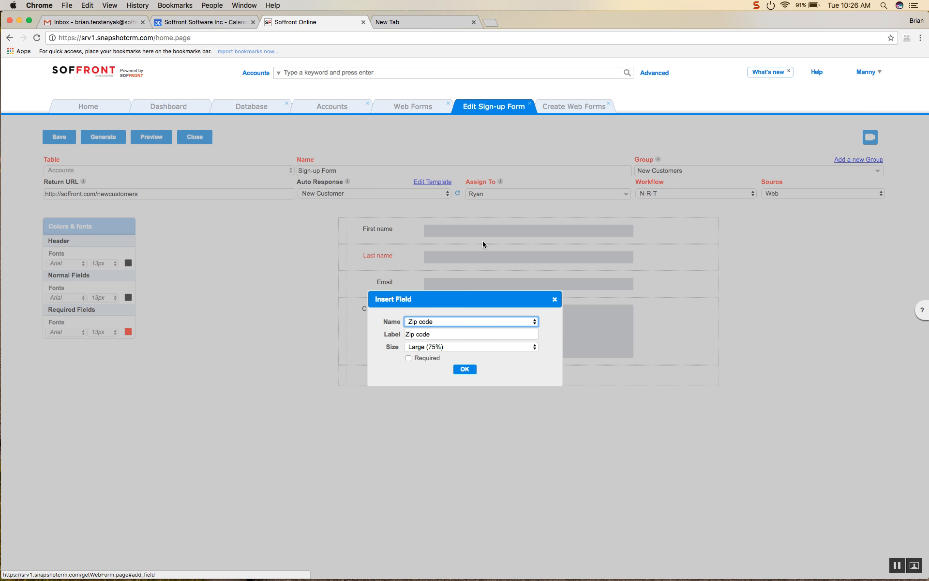
click(446, 321)
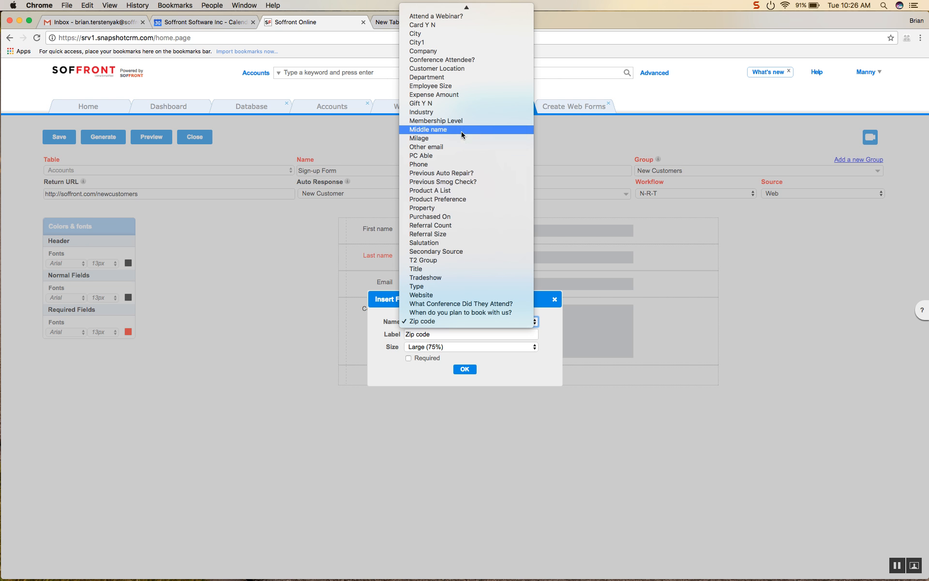
click(472, 43)
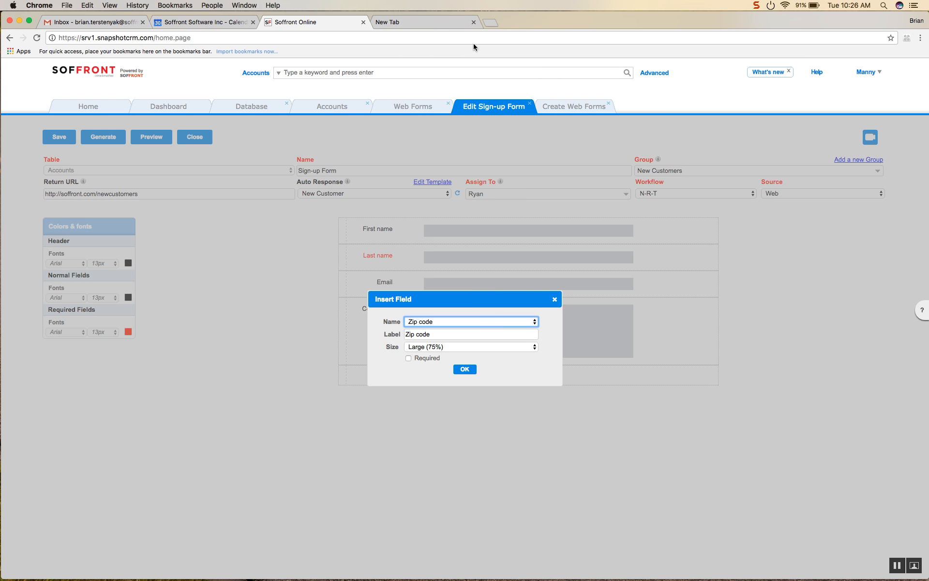
click(465, 370)
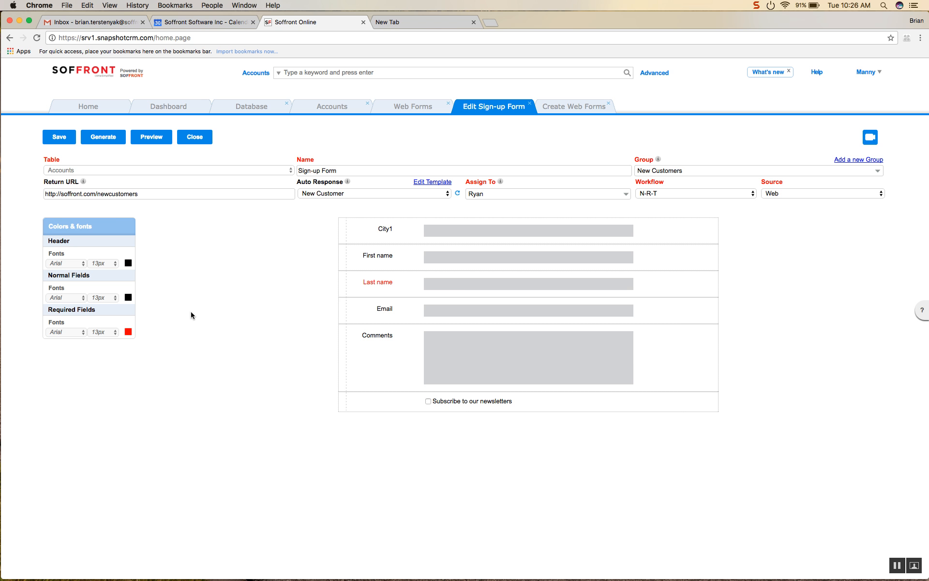
click(61, 139)
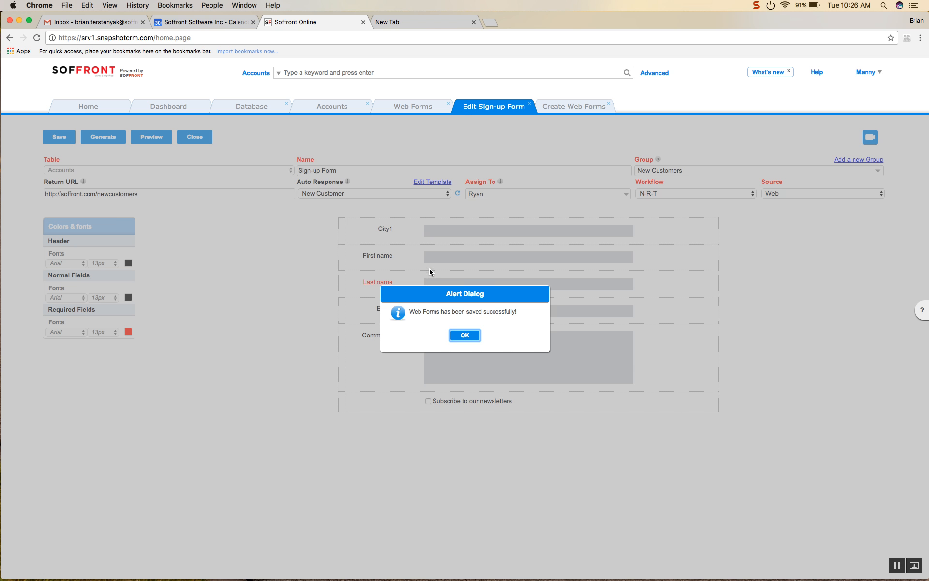
click(464, 335)
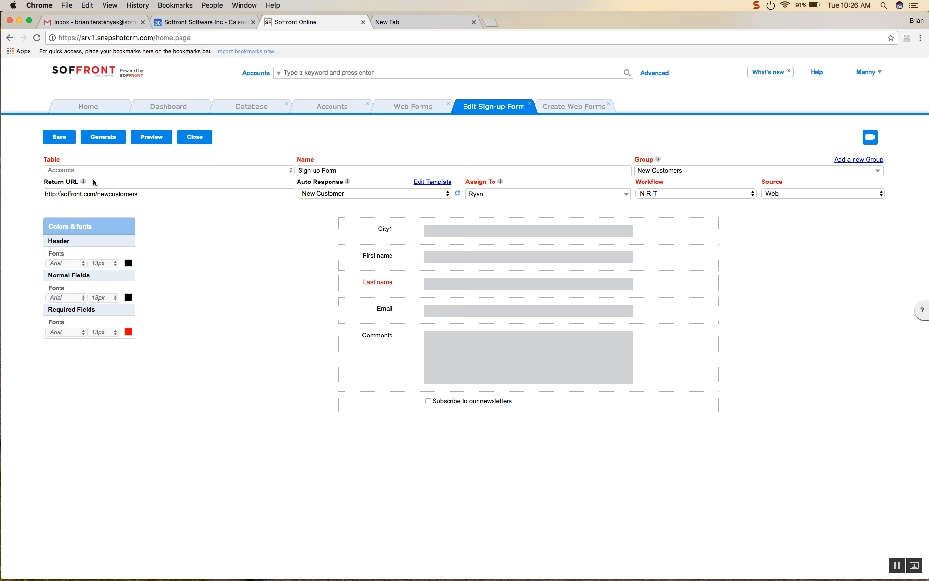
- Generate the Sign-up Form's HTML code with styles, copy it to the clipboard and close the code window
click(102, 138)
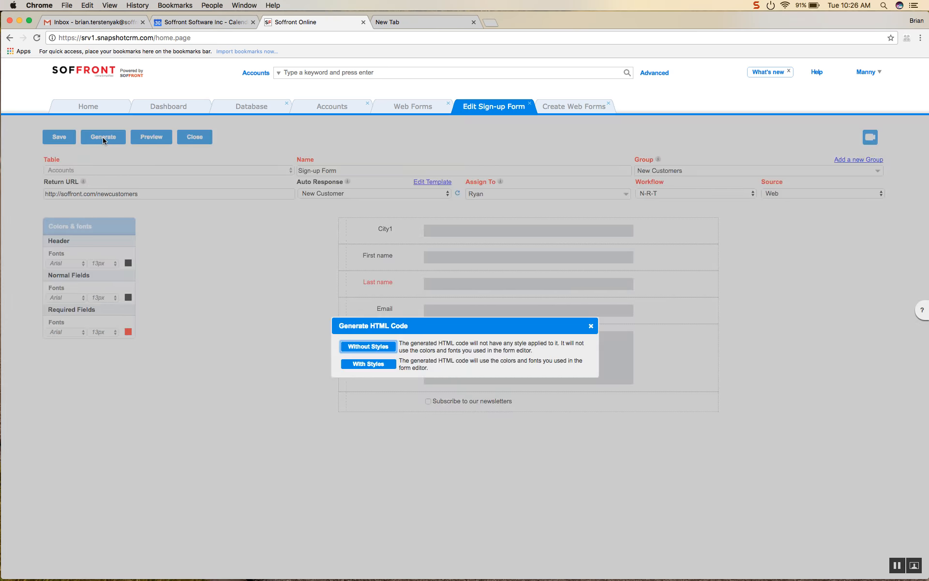
click(380, 365)
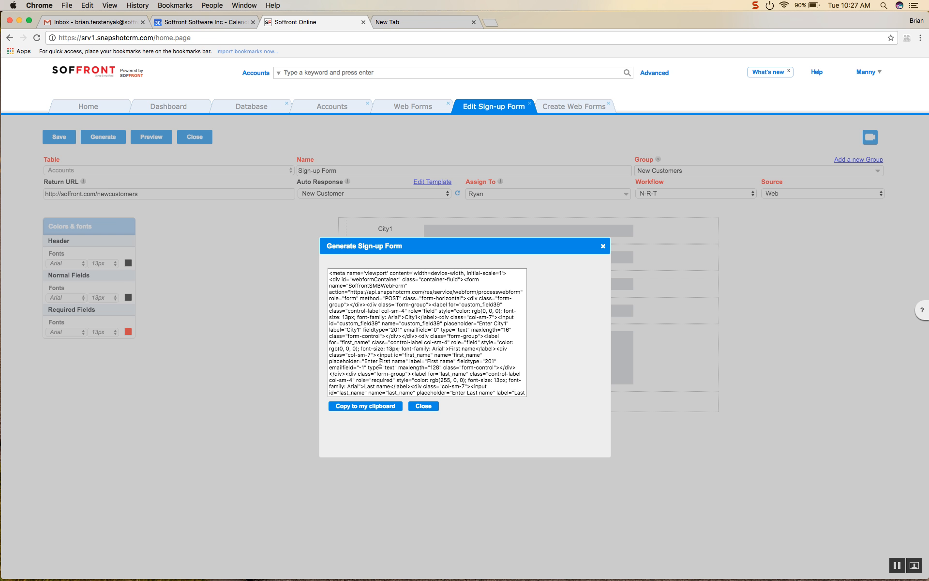
click(363, 409)
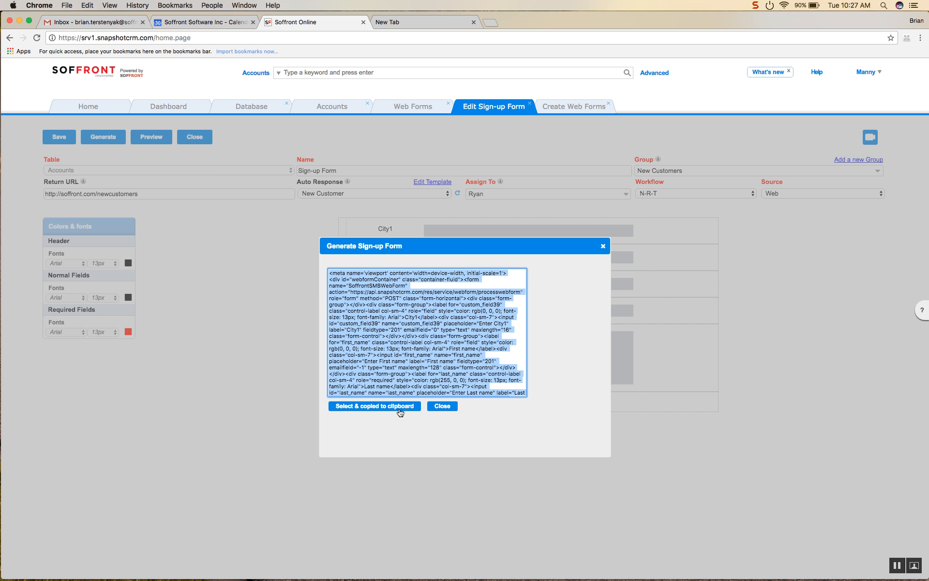
click(439, 405)
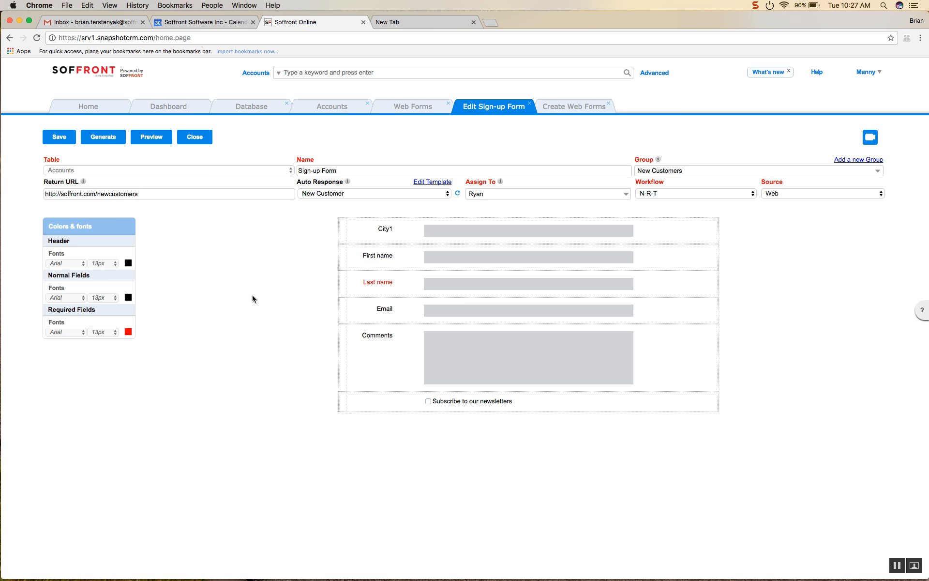
- Open a preview of the Sign-up Form
click(142, 138)
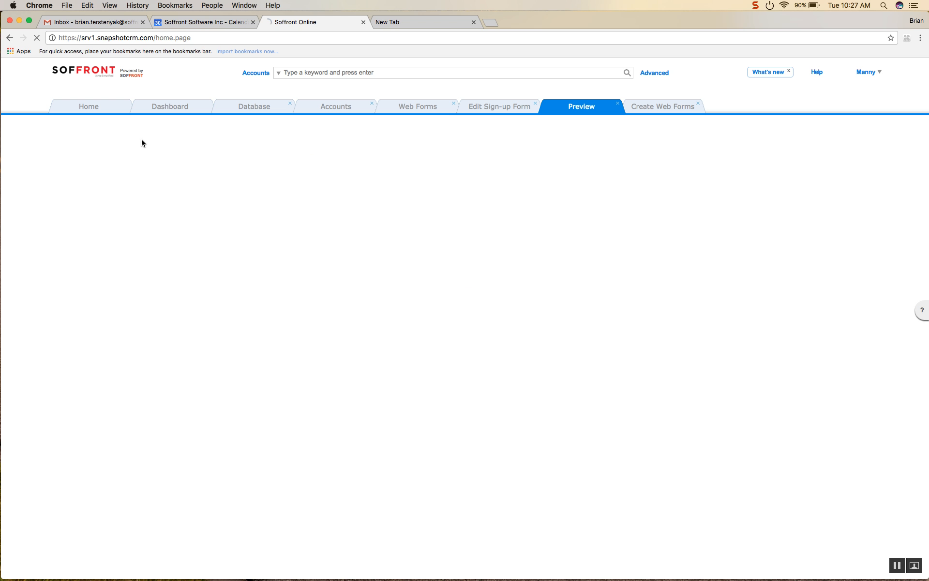